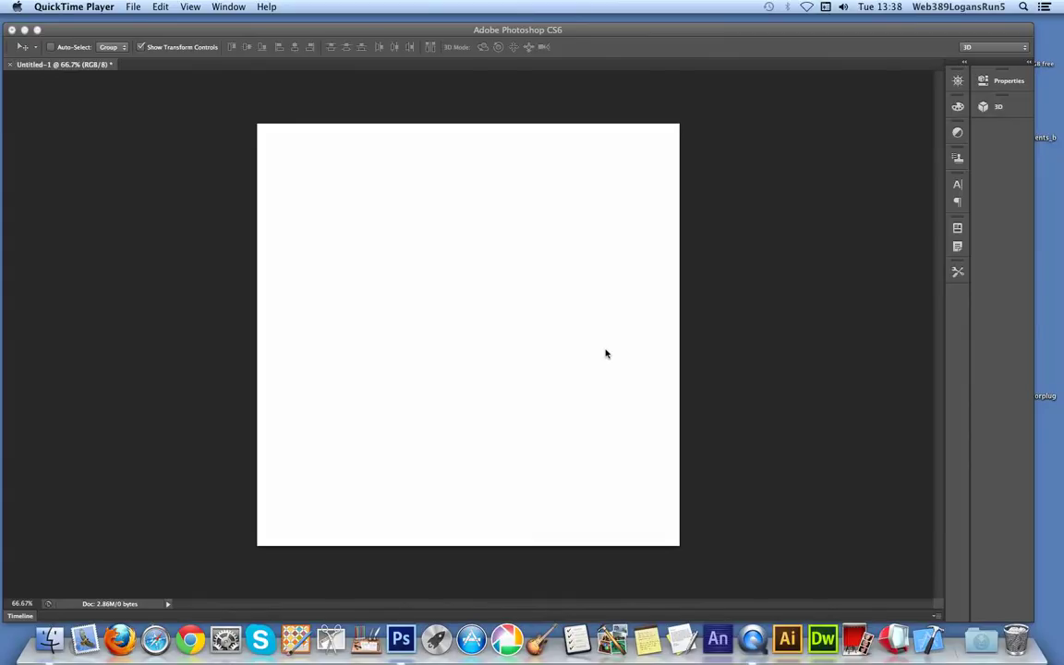
Bring Photoshop to the front with the blank white Untitled-1 canvas showing.
{"action": "left_click", "coordinate": [434, 29]}
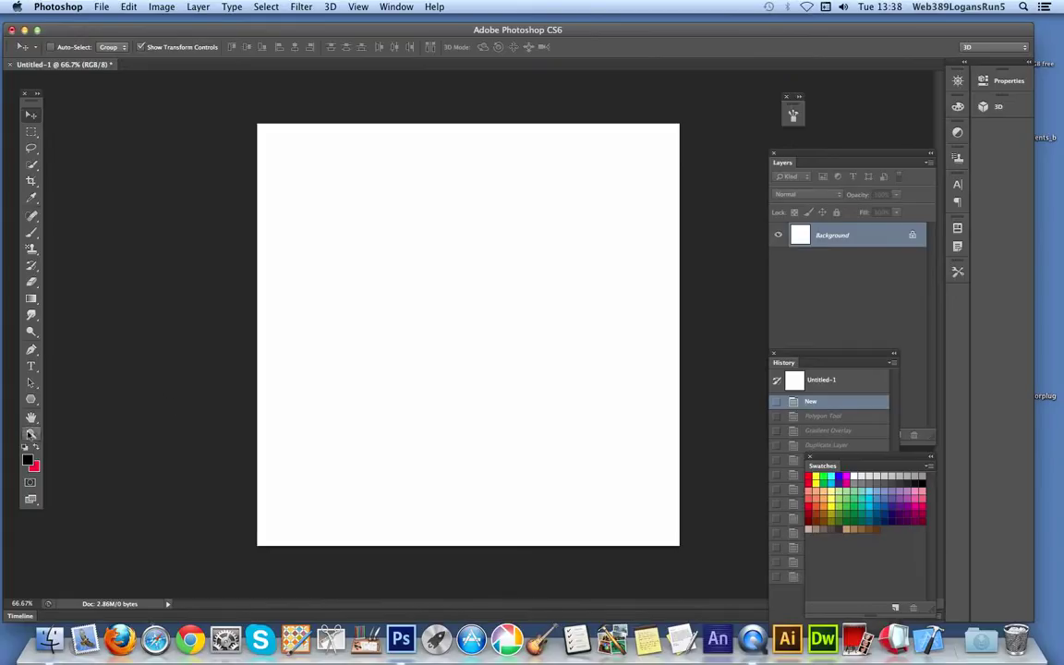
{"action": "left_click", "coordinate": [31, 401]}
Draw a black 40-sided polygon star shape layer, about 770 px wide, from the canvas centre.
{"action": "left_click", "coordinate": [32, 401]}
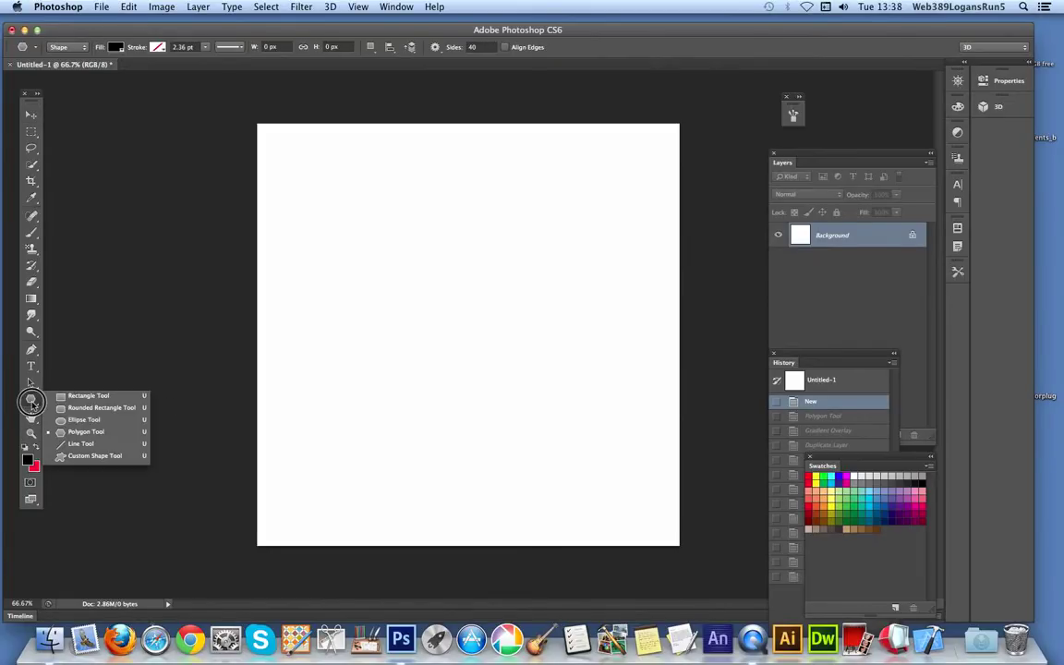
{"action": "left_click", "coordinate": [104, 434]}
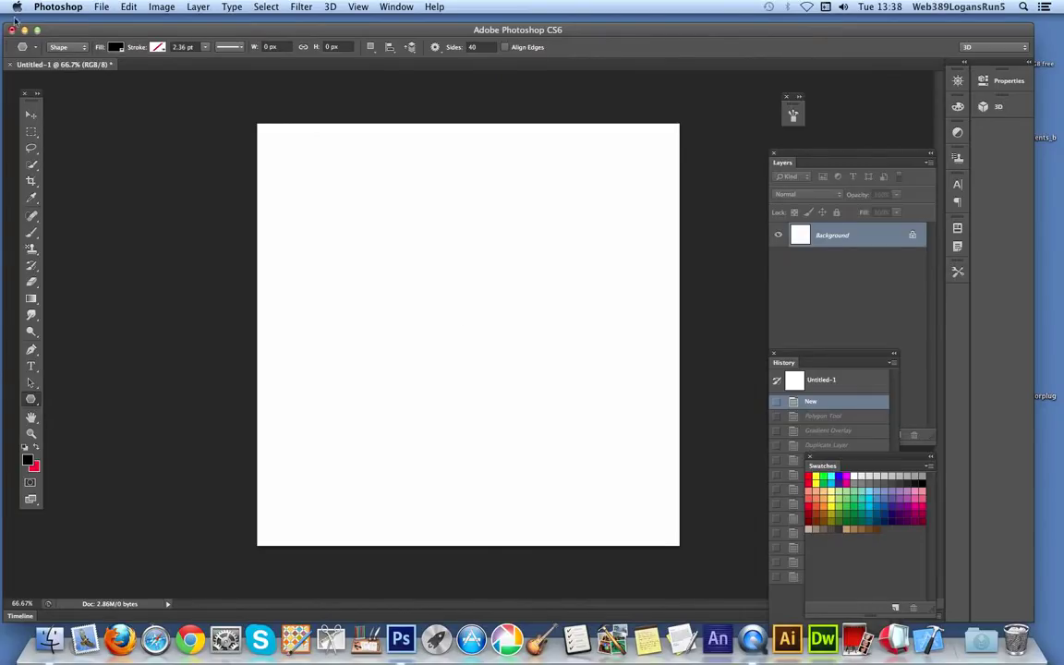
{"action": "left_click", "coordinate": [60, 47]}
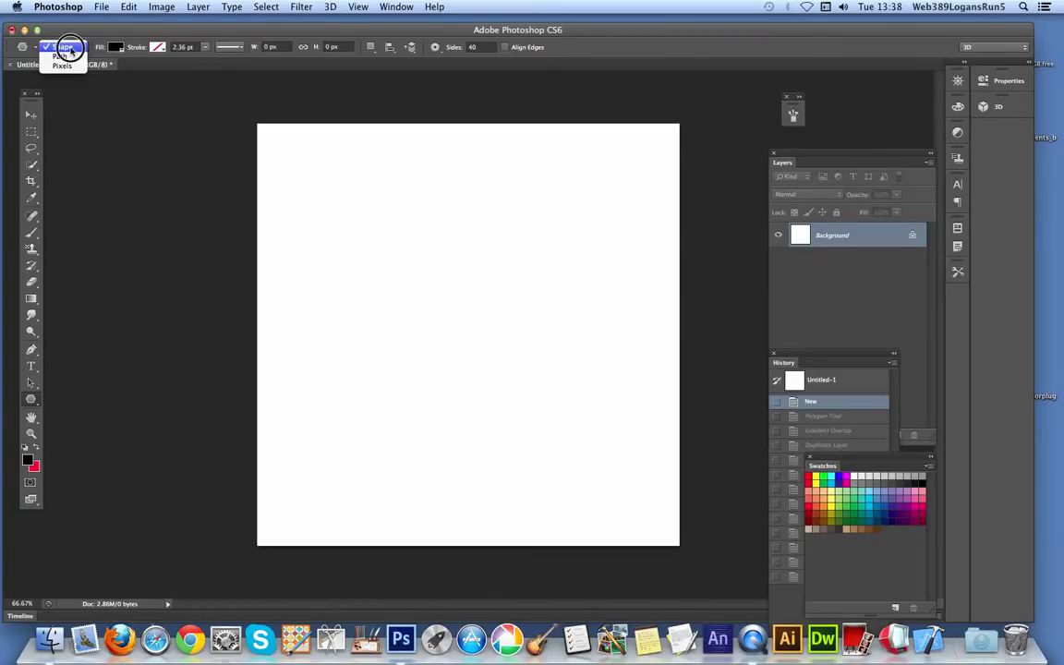
{"action": "left_click", "coordinate": [67, 47]}
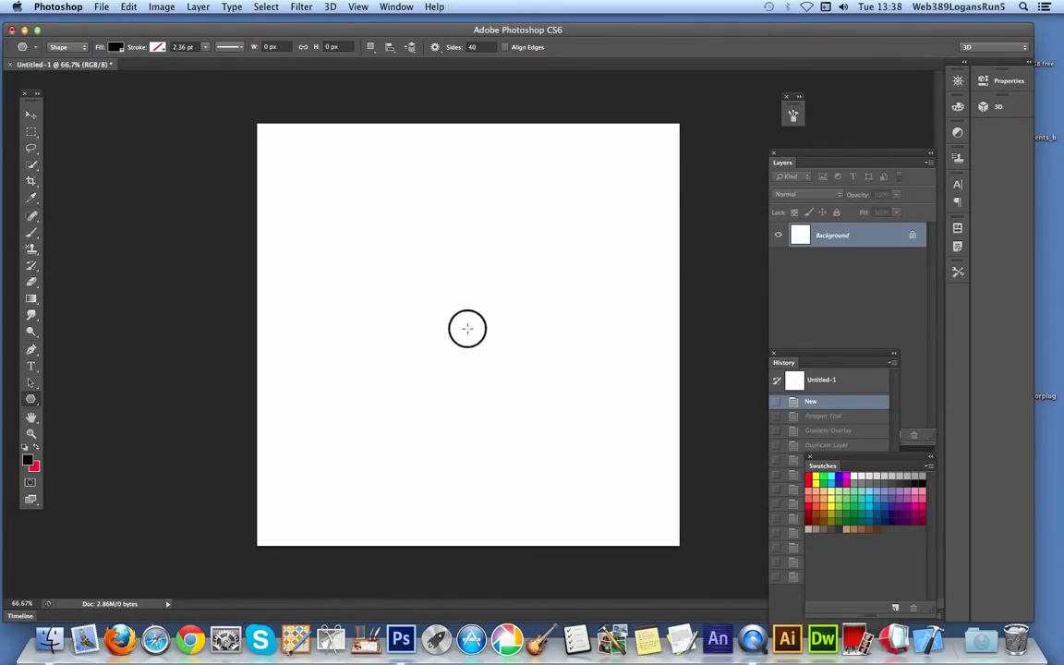
{"action": "left_click_drag", "start_coordinate": [469, 326], "coordinate": [561, 456]}
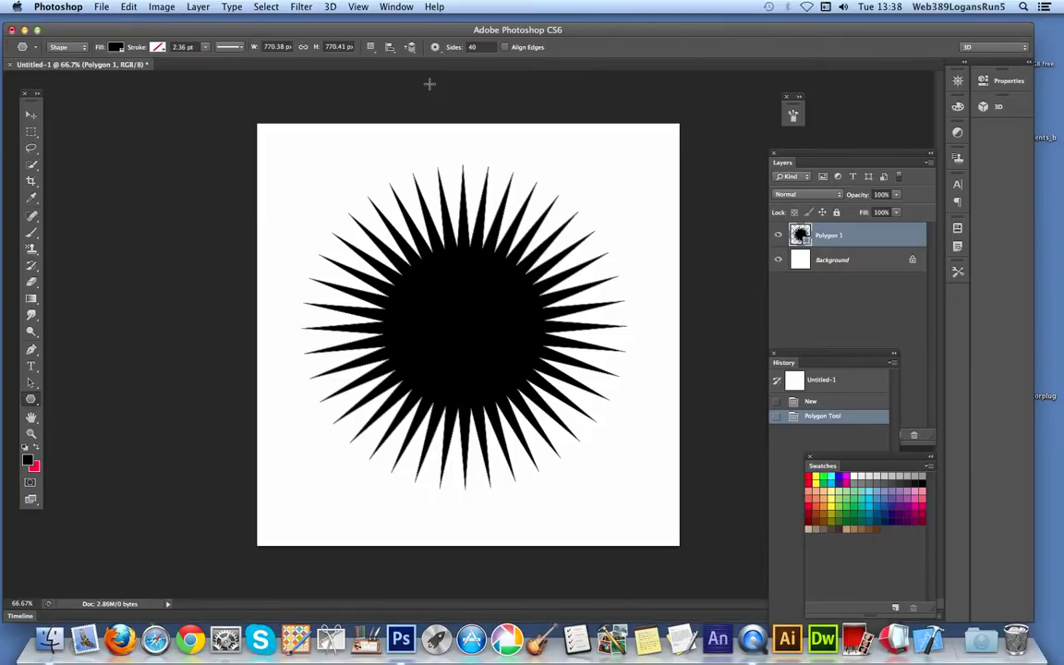
Add a black-to-white 90° Gradient Overlay to the star and open the gradient library menu.
{"action": "left_click", "coordinate": [198, 6]}
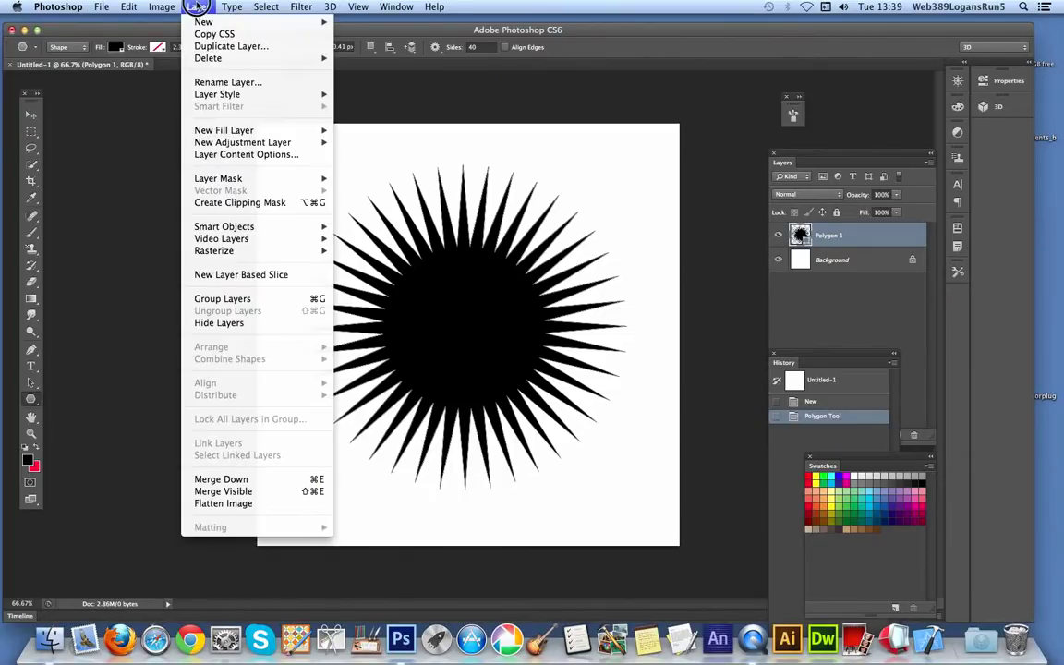
{"action": "mouse_move", "coordinate": [254, 95]}
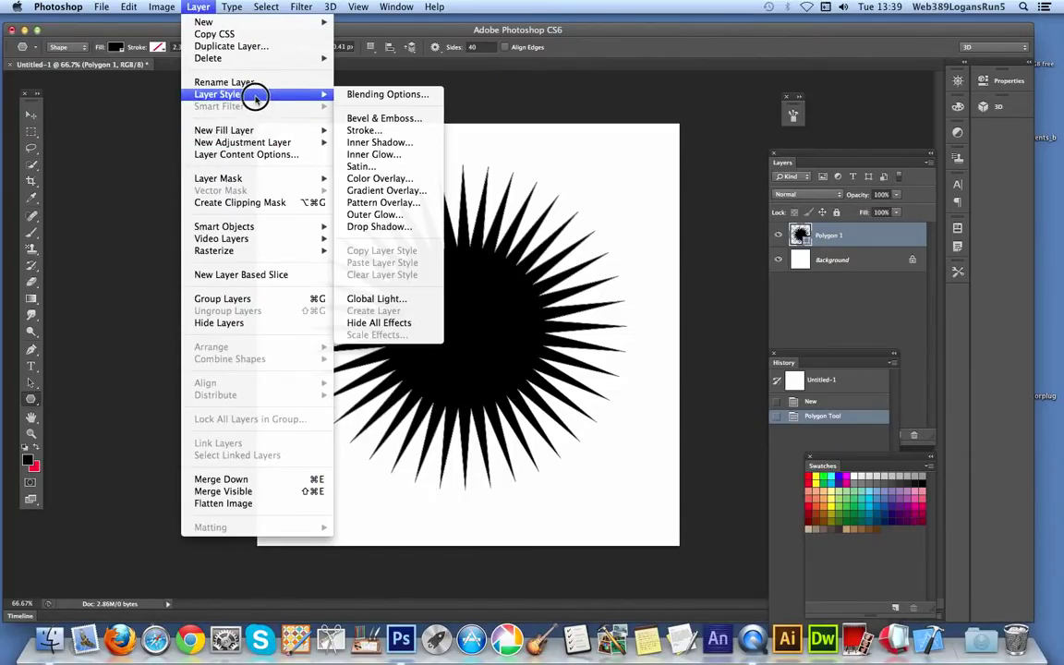
{"action": "left_click", "coordinate": [405, 190]}
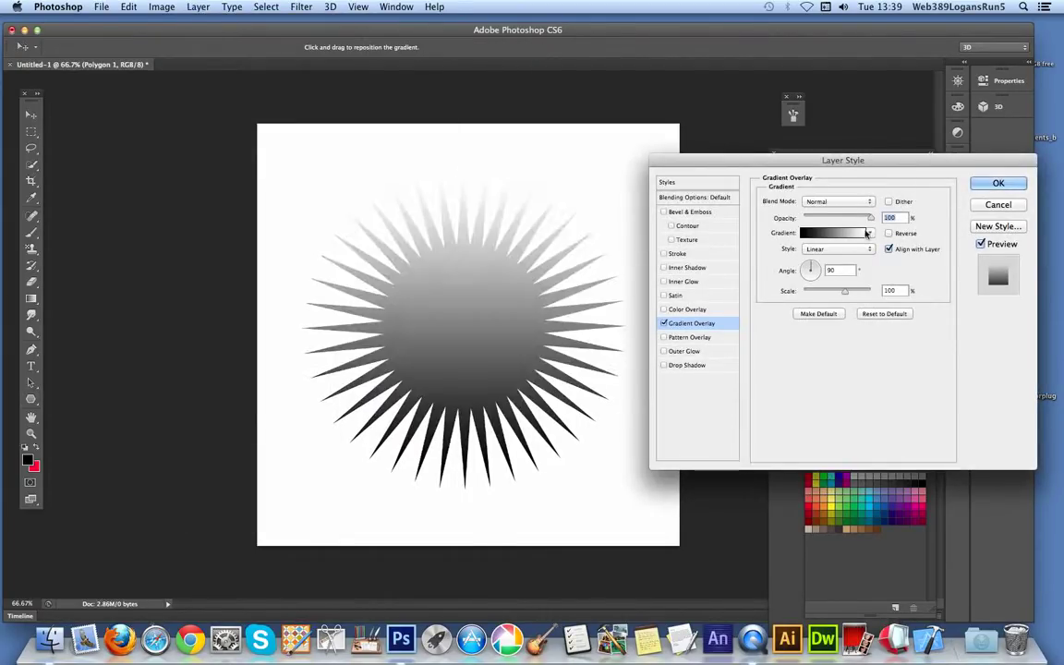
{"action": "left_click", "coordinate": [869, 233]}
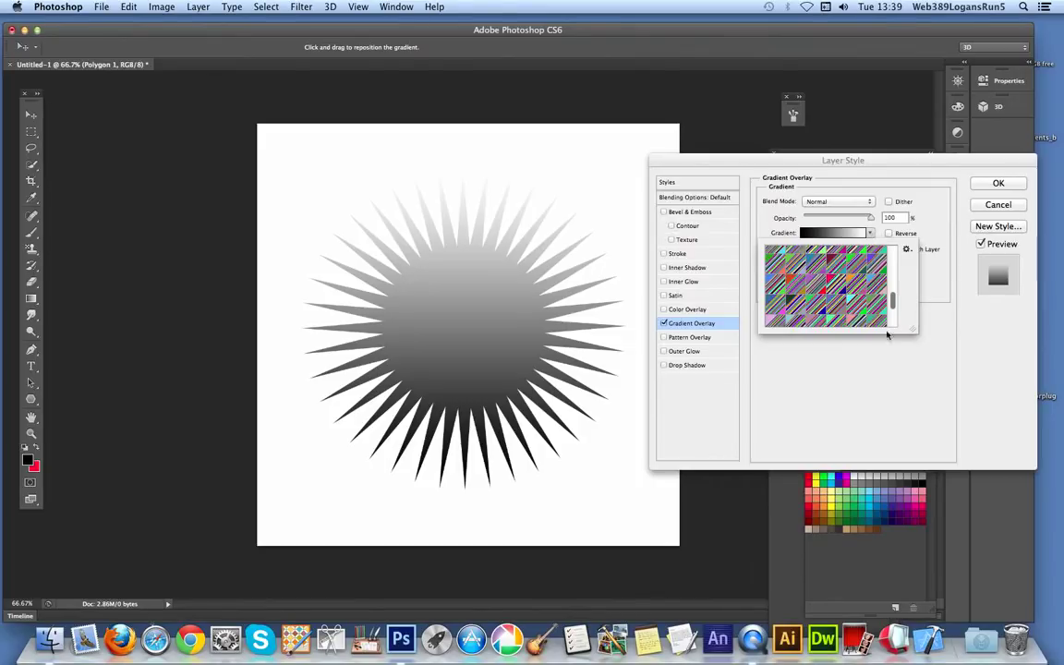
{"action": "left_click_drag", "start_coordinate": [894, 301], "coordinate": [895, 263]}
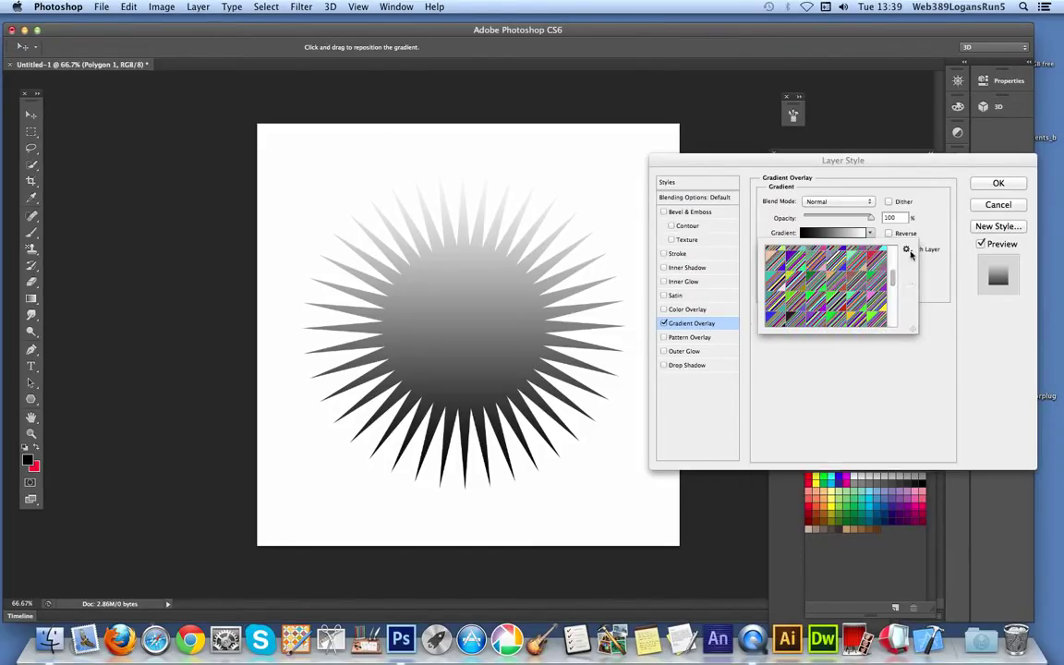
{"action": "left_click", "coordinate": [907, 251]}
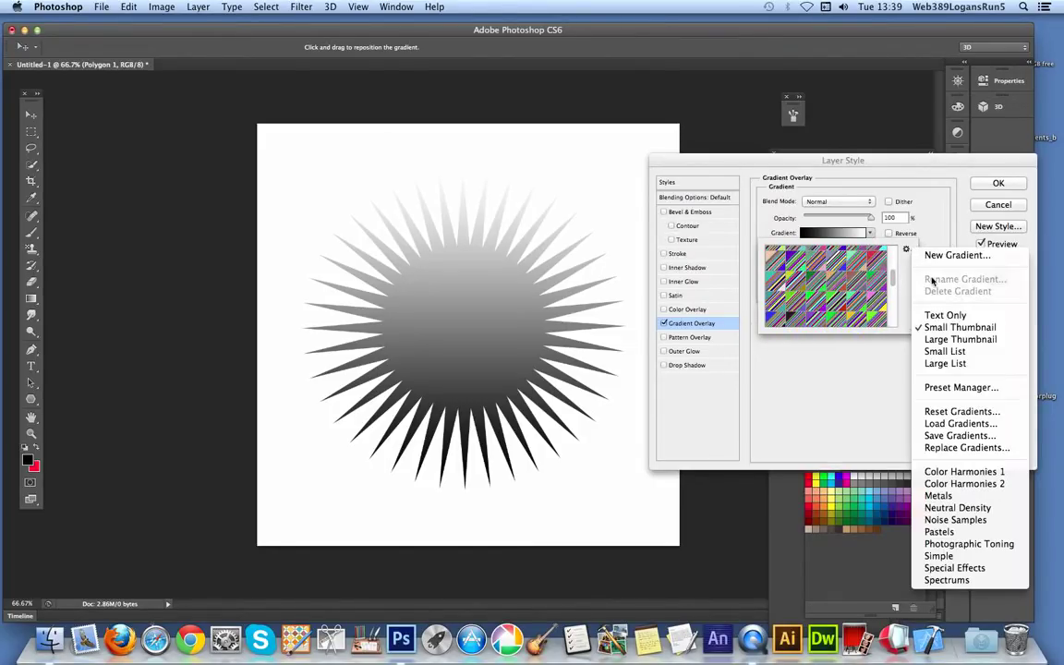
Replace the gradient presets with the GX2_Sub300Random_05.grd set from the Gradients Bundle folder.
{"action": "left_click", "coordinate": [951, 451]}
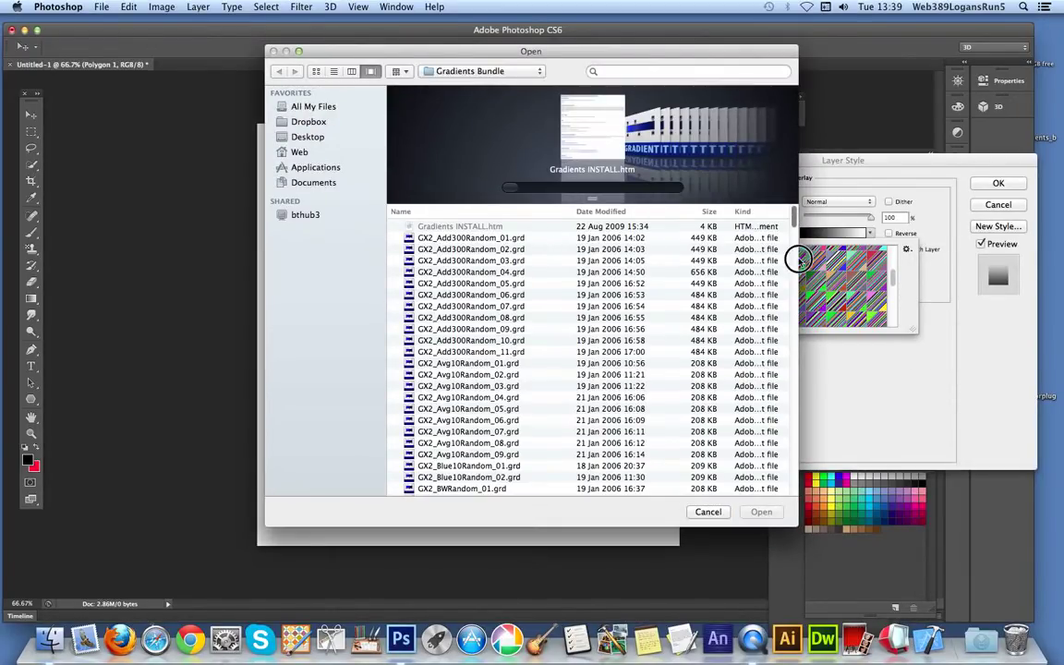
{"action": "scroll", "coordinate": [776, 325], "scroll_direction": "down", "scroll_amount": 10}
{"action": "scroll", "coordinate": [795, 328], "scroll_direction": "down", "scroll_amount": 15}
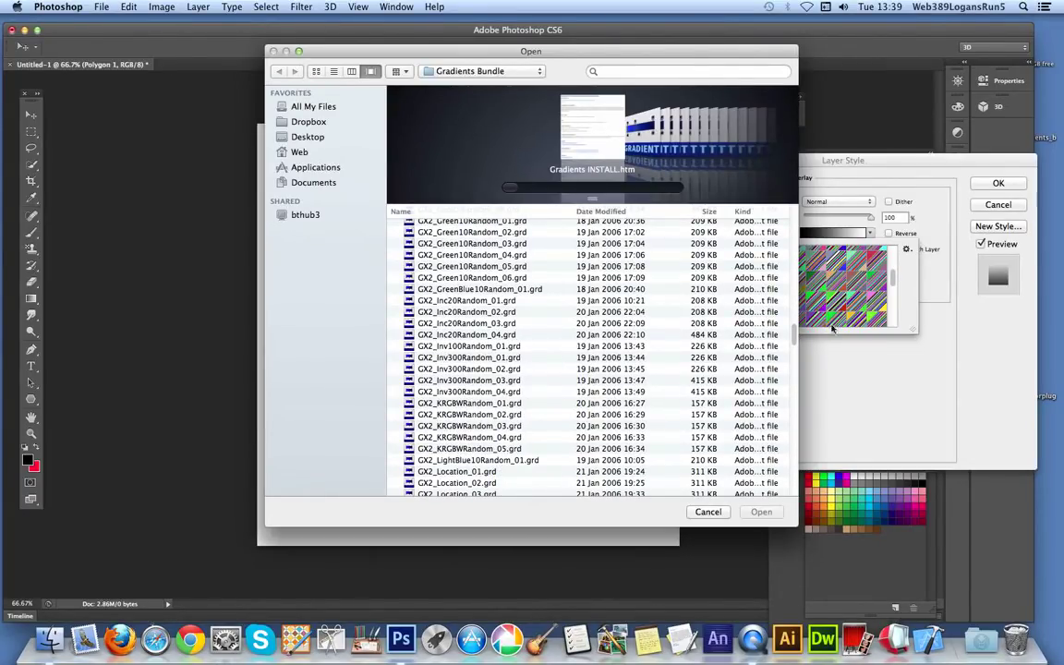
{"action": "scroll", "coordinate": [795, 379], "scroll_direction": "down", "scroll_amount": 3}
{"action": "scroll", "coordinate": [794, 379], "scroll_direction": "down", "scroll_amount": 15}
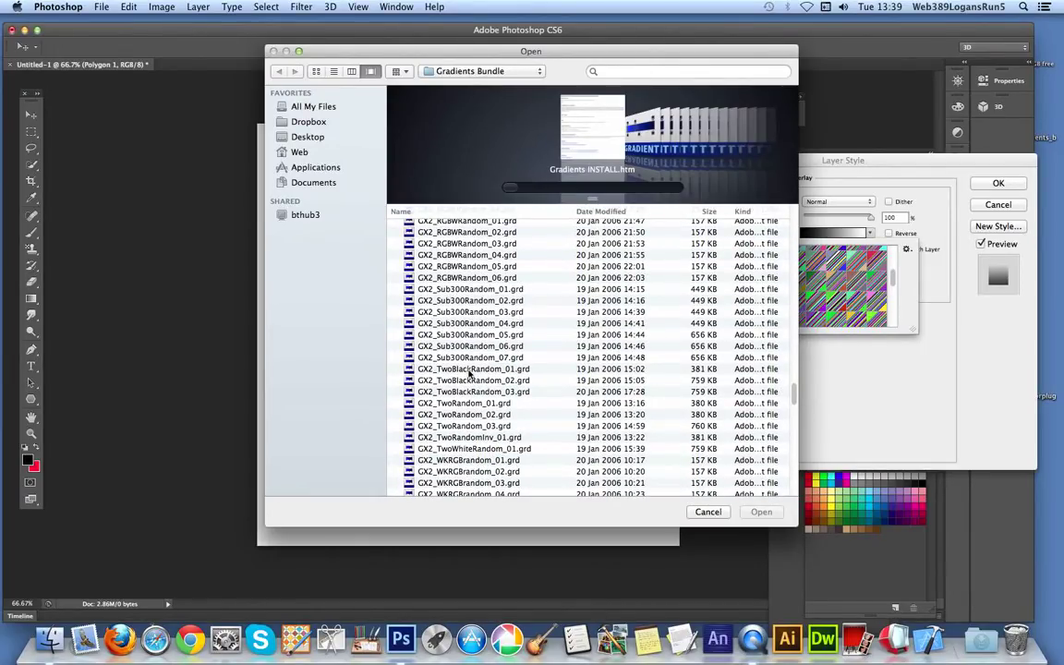
{"action": "left_click", "coordinate": [471, 334]}
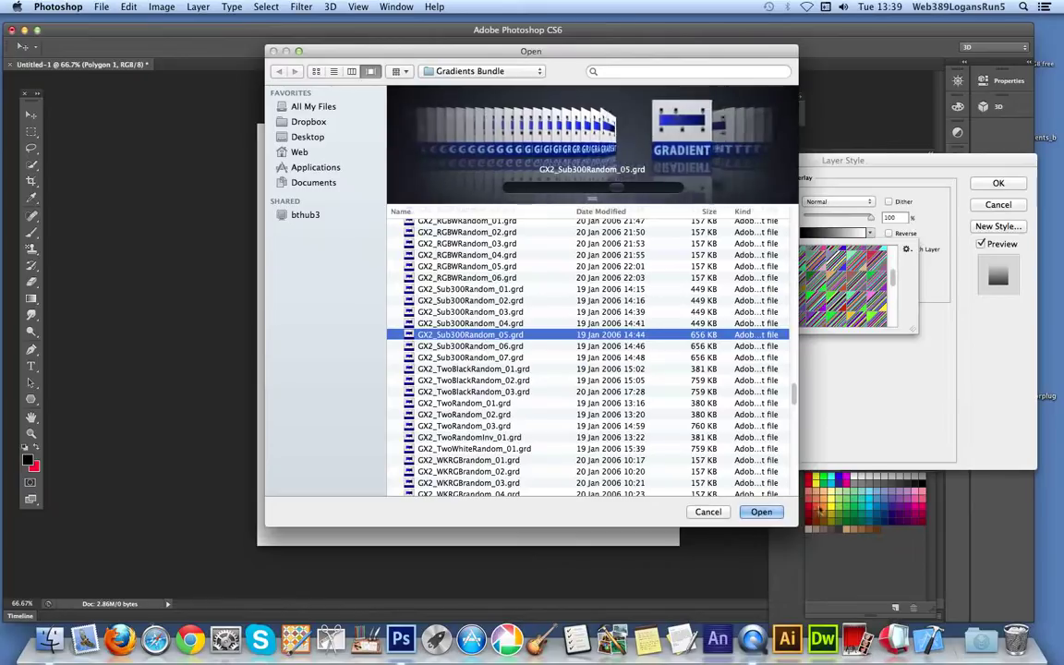
{"action": "left_click", "coordinate": [762, 511]}
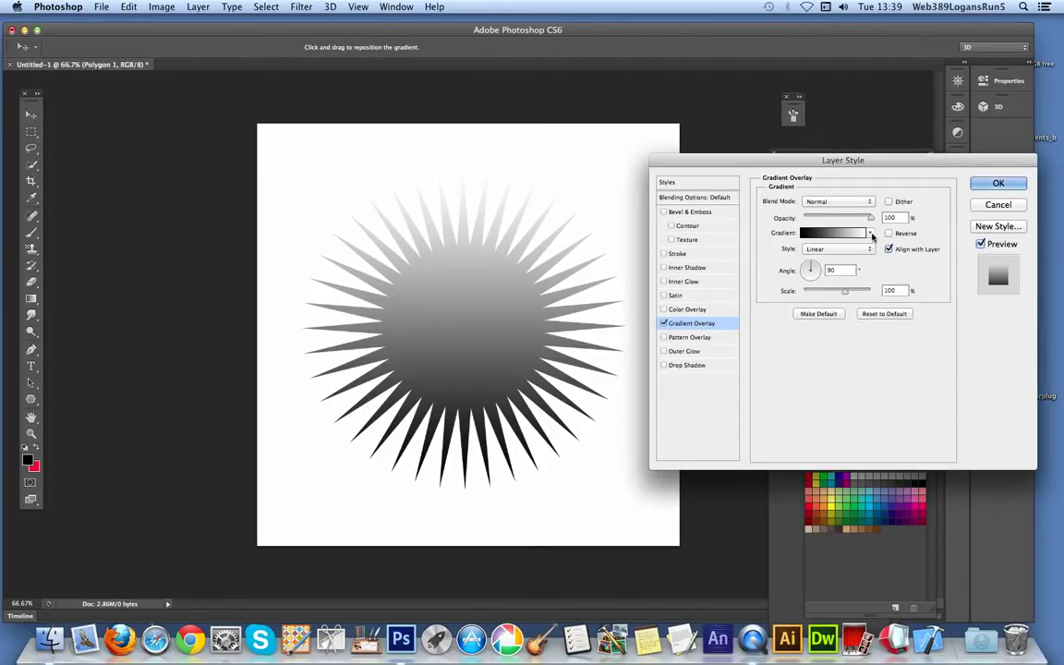
{"action": "left_click", "coordinate": [872, 234]}
Apply a multicoloured horizontally striped gradient preset to the star and commit the layer style.
{"action": "left_click", "coordinate": [818, 287]}
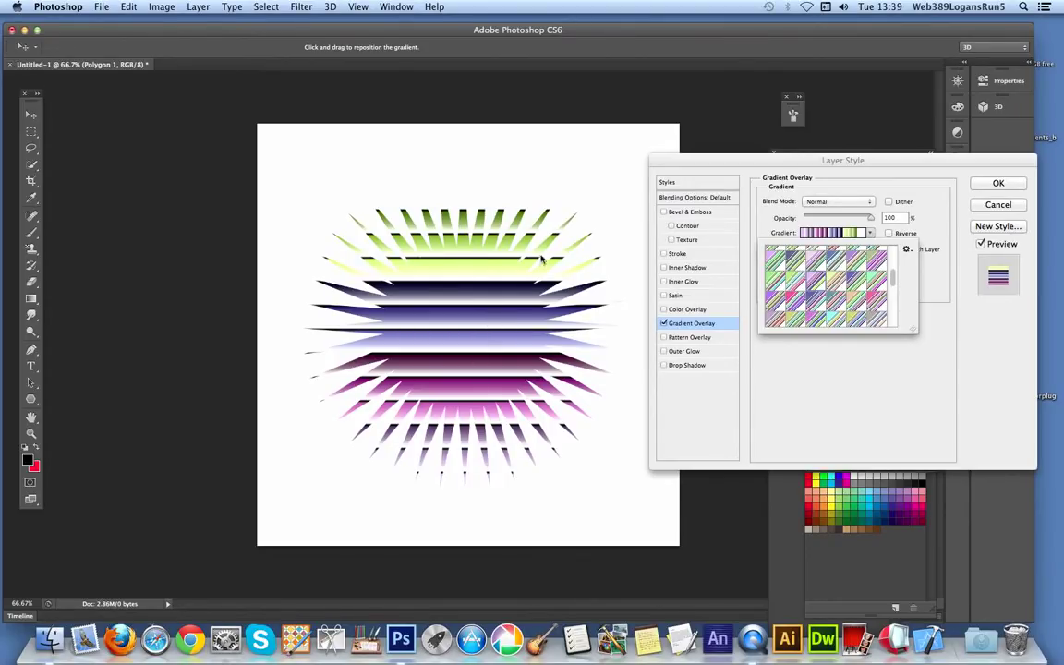
{"action": "left_click", "coordinate": [926, 372]}
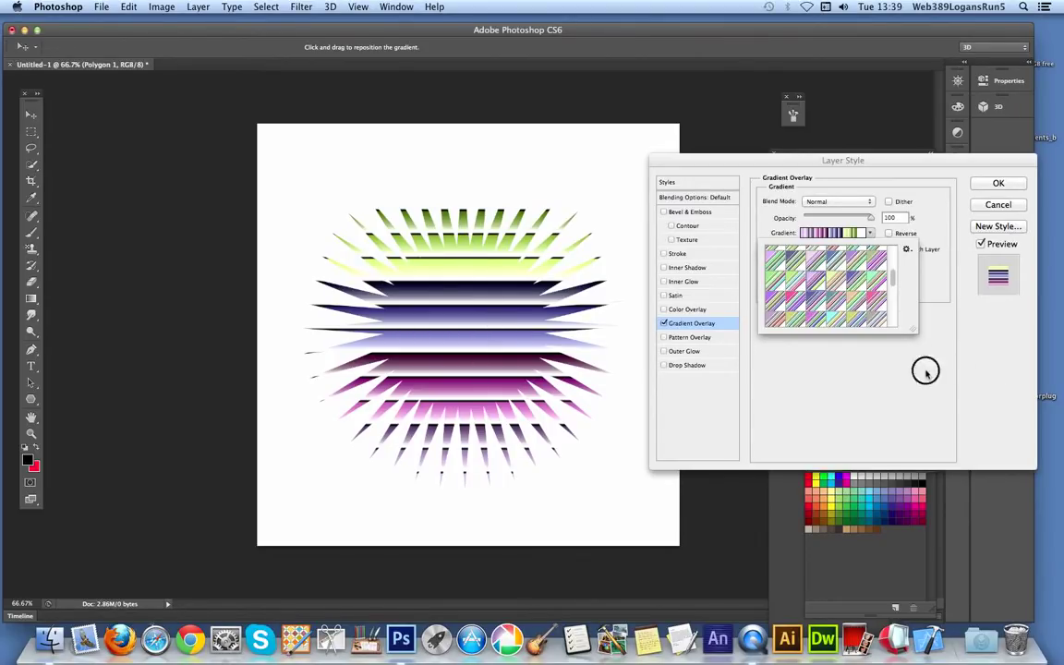
{"action": "left_click", "coordinate": [999, 183]}
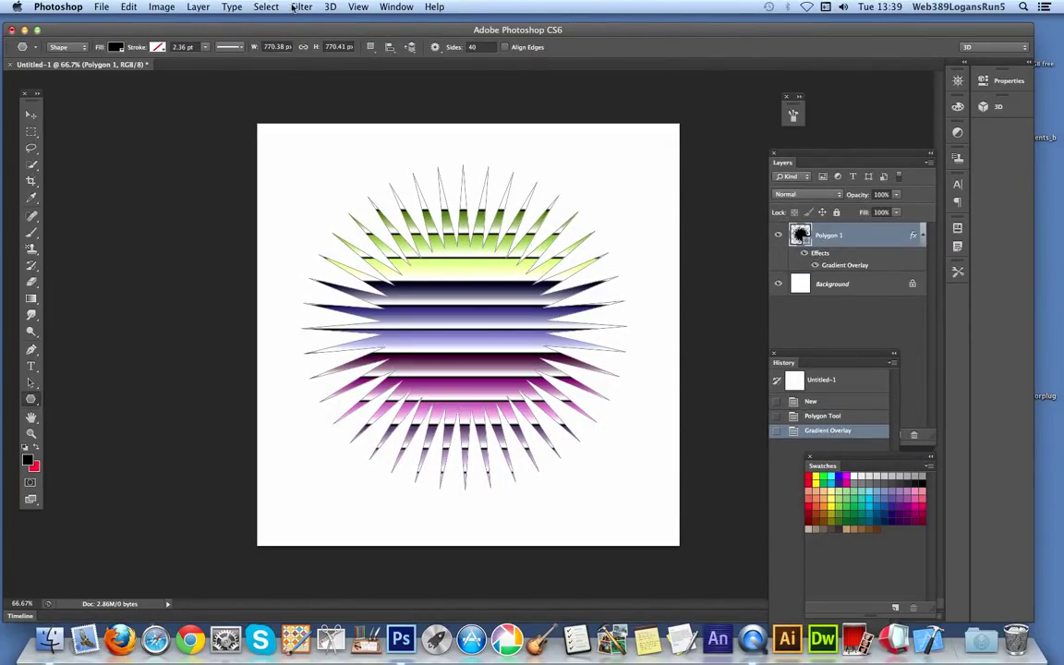
{"action": "left_click", "coordinate": [198, 8]}
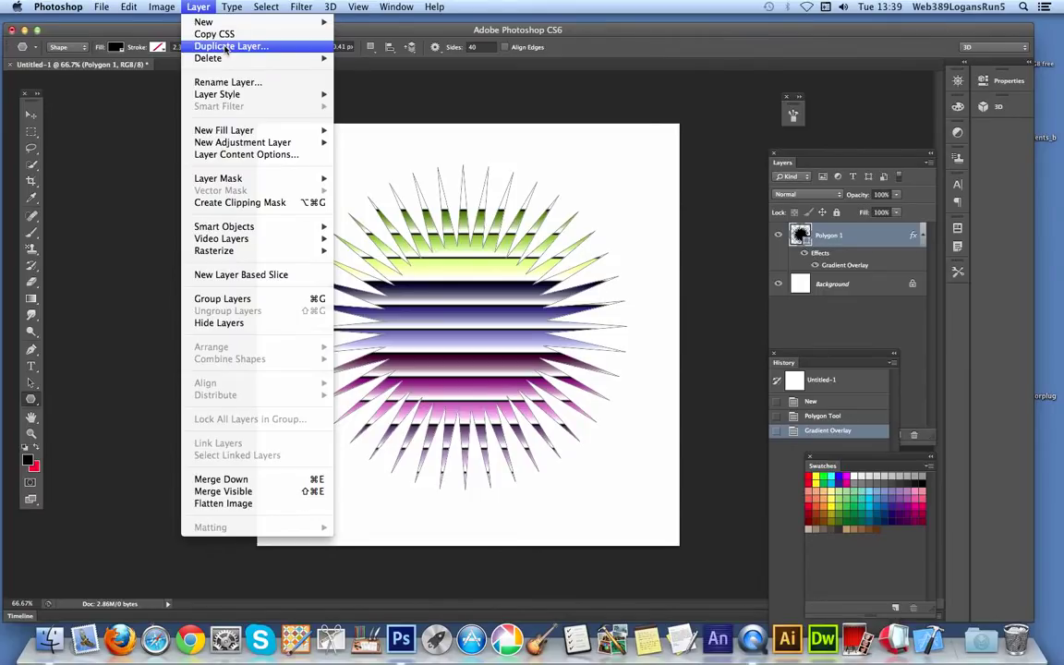
Duplicate the striped star into a Polygon 1 copy layer above Polygon 1.
{"action": "left_click", "coordinate": [208, 46]}
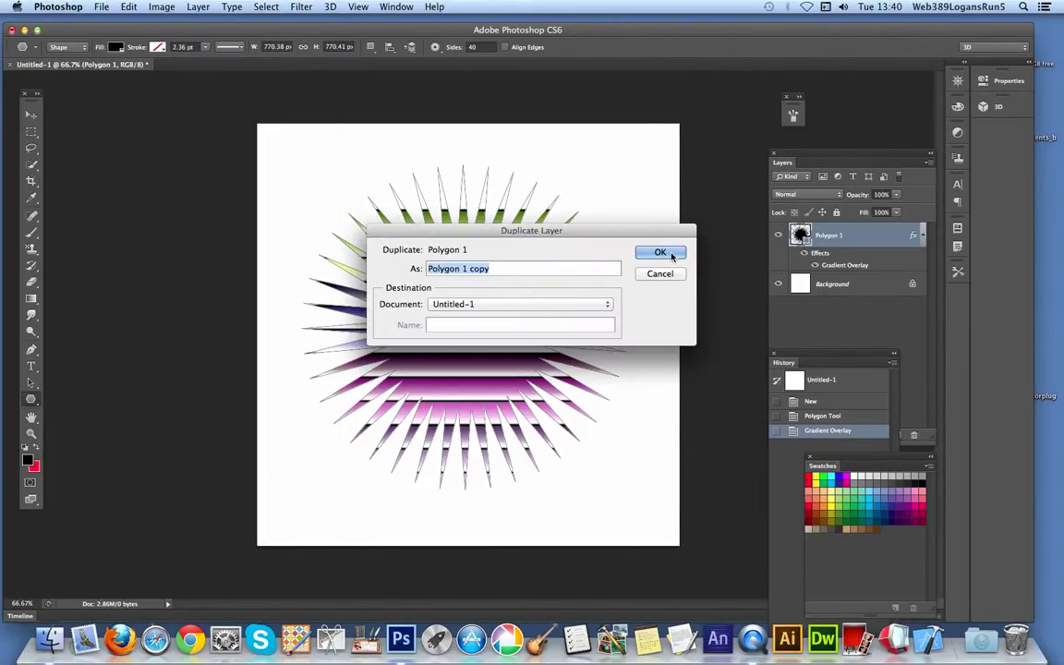
{"action": "left_click", "coordinate": [669, 253]}
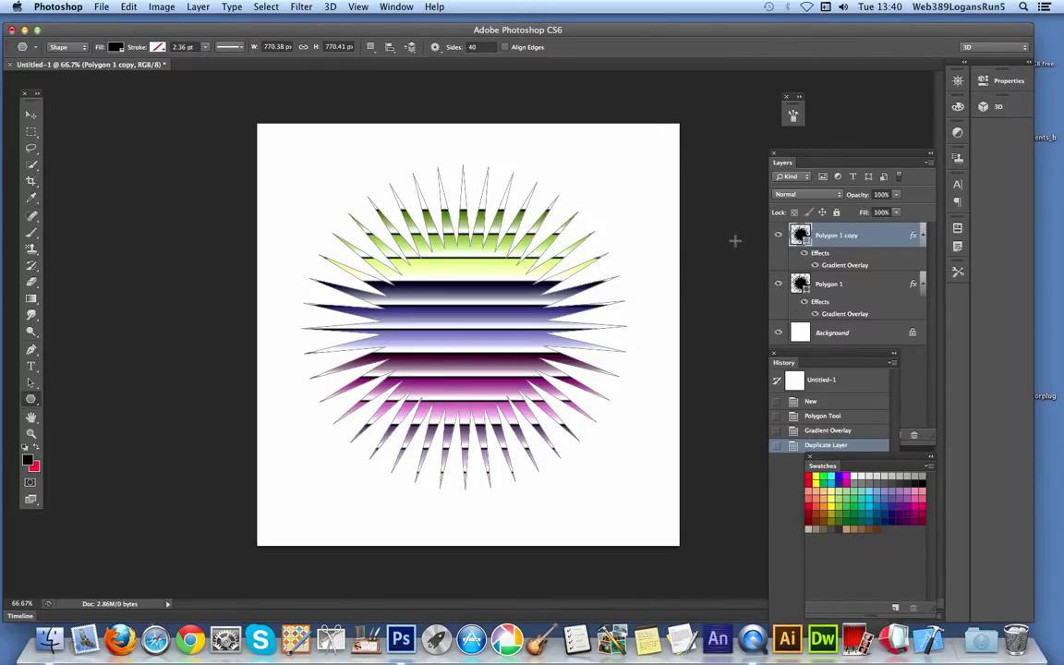
{"action": "double_click", "coordinate": [848, 237]}
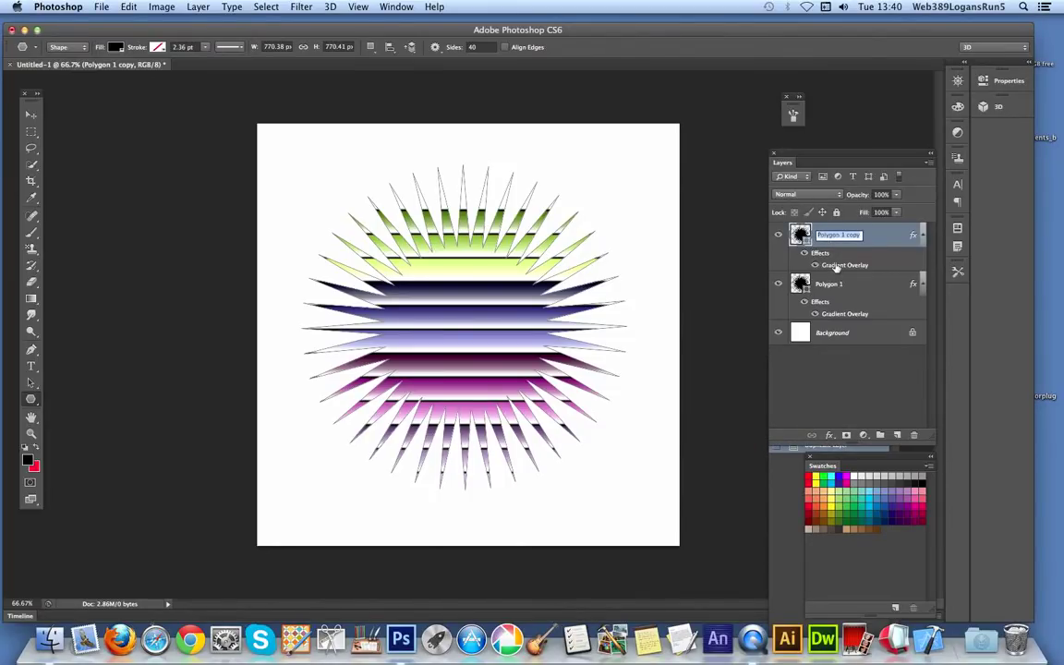
Set the Polygon 1 copy's gradient overlay angle to 0° so its stripes run vertically.
{"action": "double_click", "coordinate": [837, 266]}
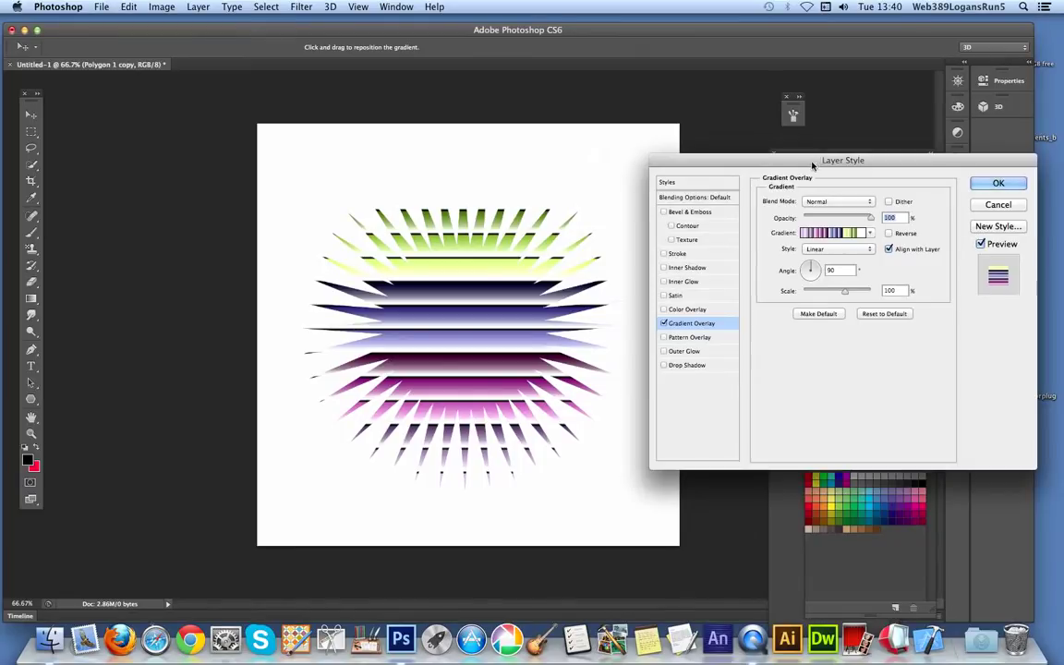
{"action": "left_click_drag", "start_coordinate": [813, 165], "coordinate": [745, 146]}
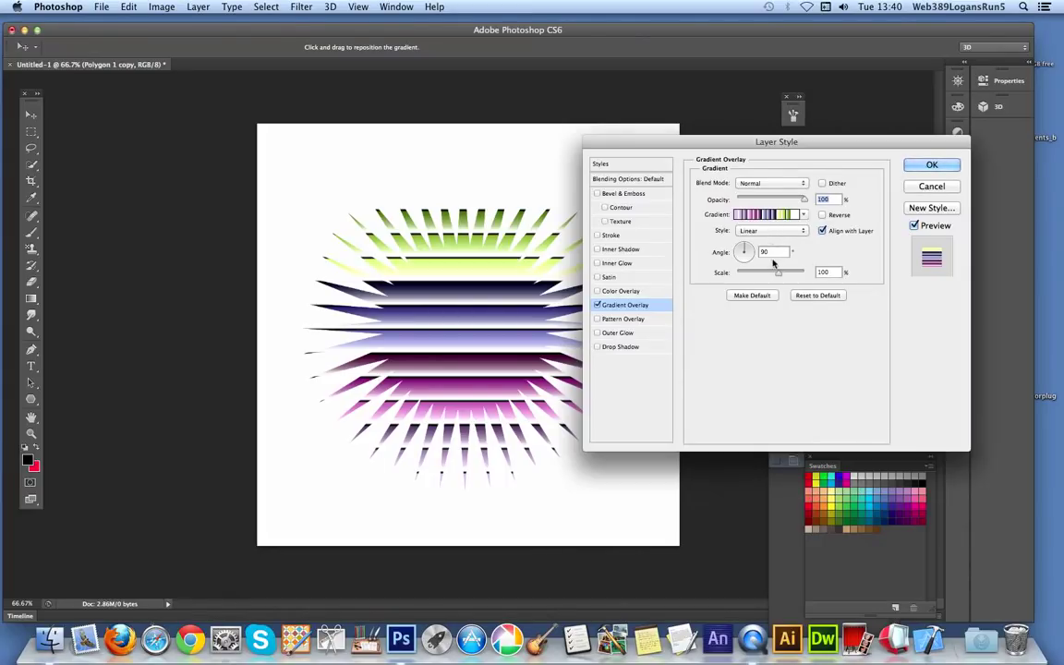
{"action": "left_click", "coordinate": [743, 248]}
{"action": "type", "text": "0"}
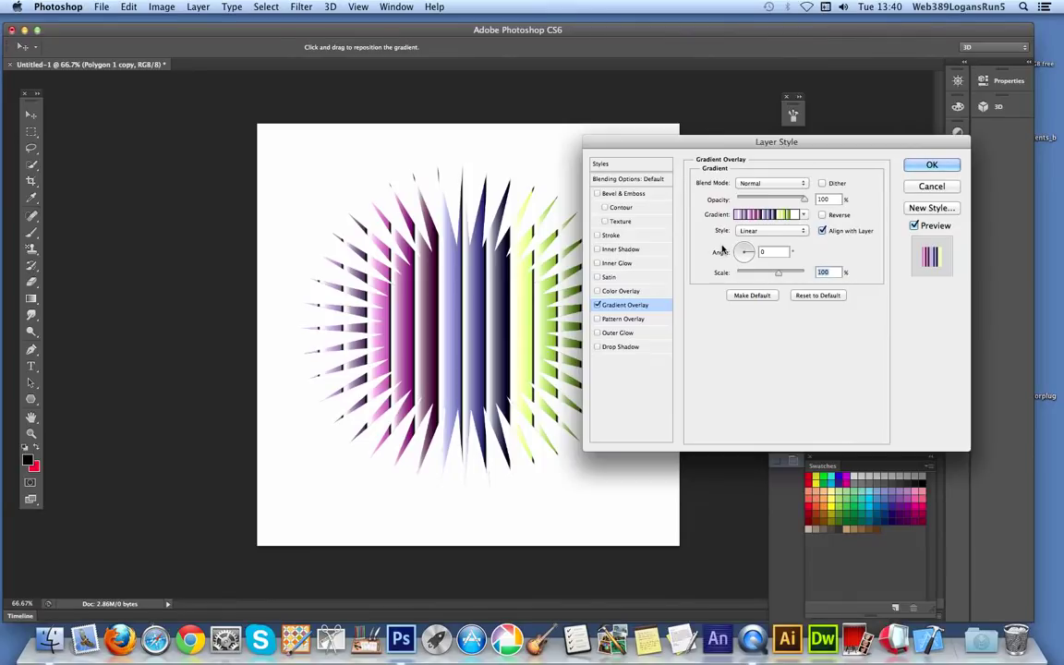
{"action": "left_click", "coordinate": [628, 183]}
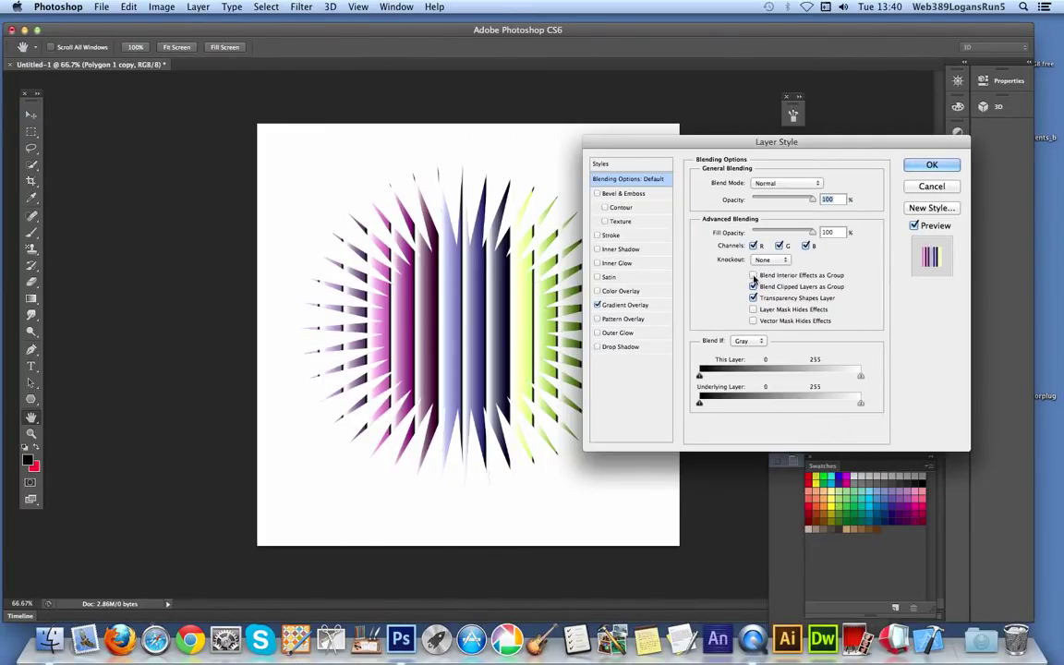
Enable Blend Interior Effects as Group and set the copy's blend mode to Difference, after trying Darken.
{"action": "left_click", "coordinate": [753, 277]}
{"action": "left_click", "coordinate": [772, 184]}
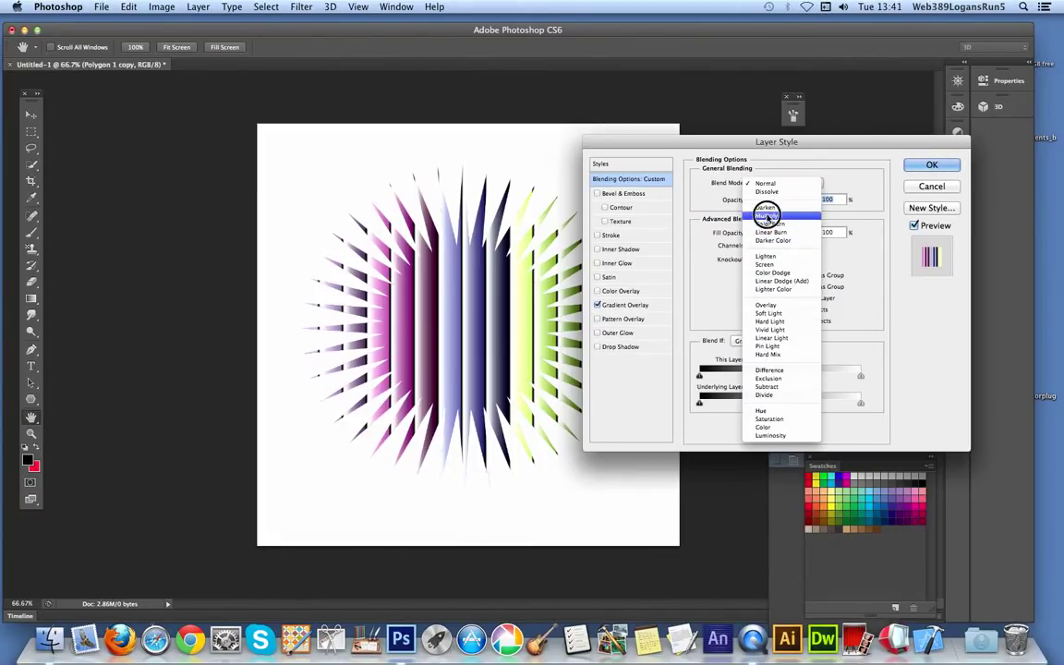
{"action": "left_click", "coordinate": [766, 207]}
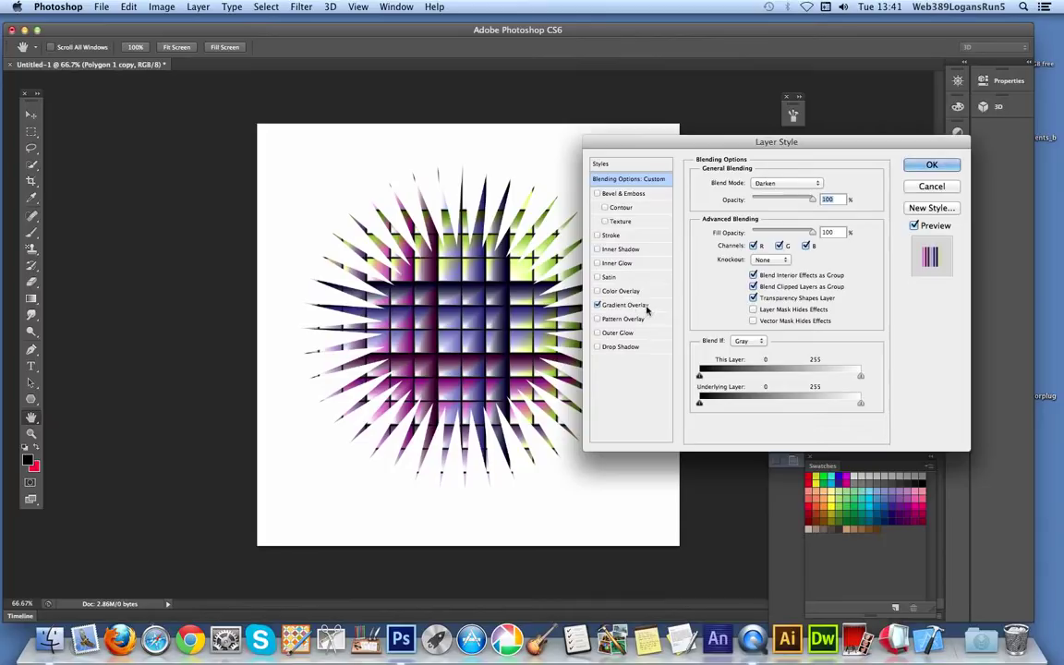
{"action": "left_click", "coordinate": [767, 183]}
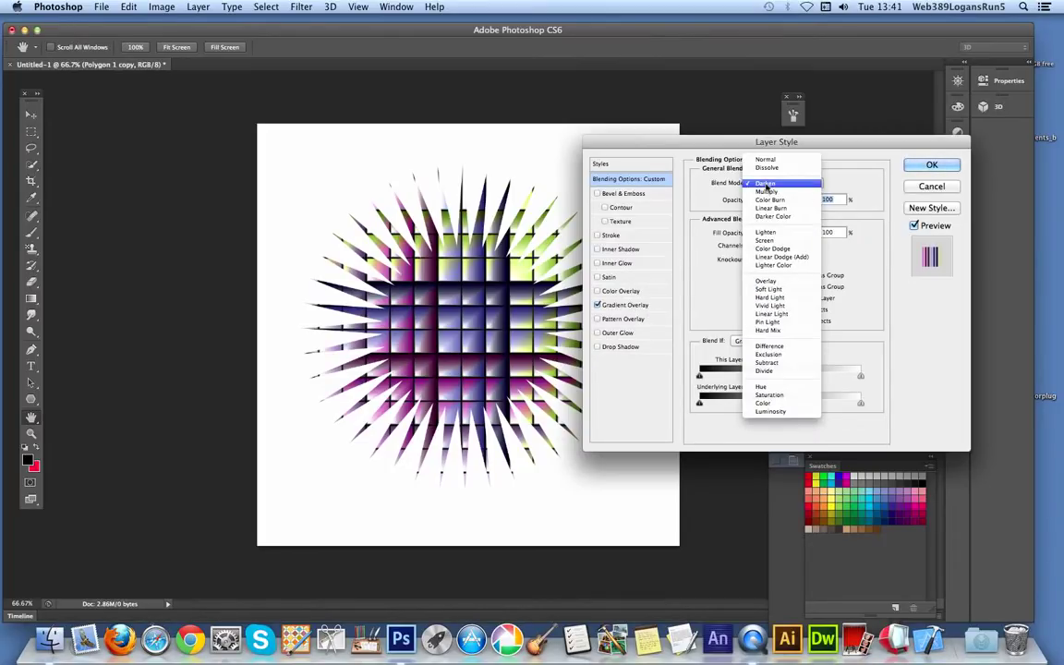
{"action": "left_click", "coordinate": [776, 347]}
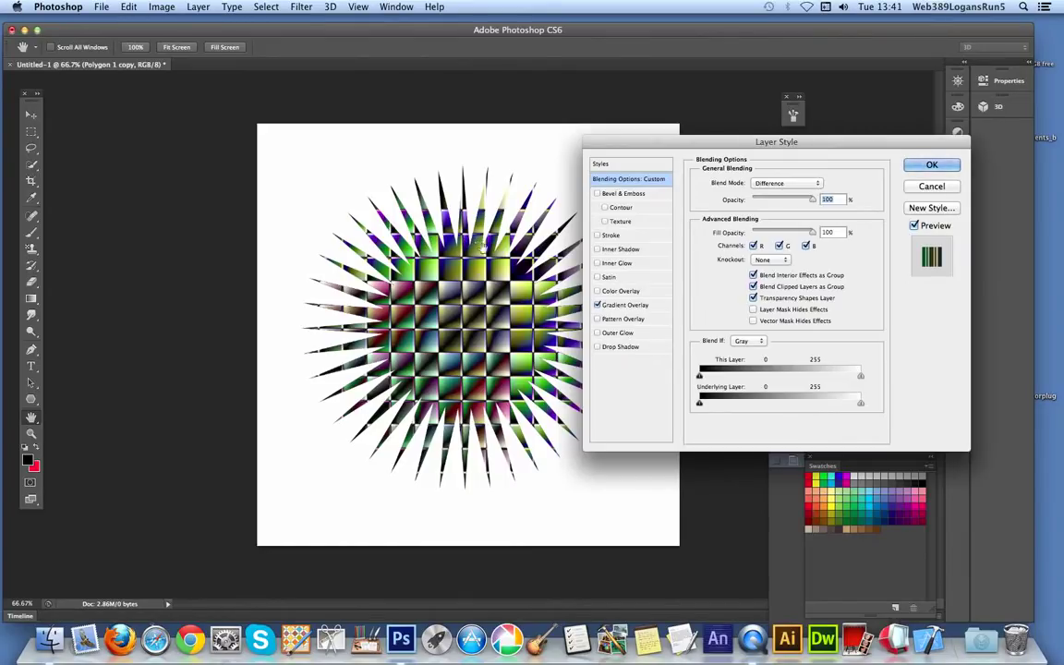
Drag the copy's gradient overlay up and left on the star, then step through other gradient presets.
{"action": "left_click", "coordinate": [630, 304]}
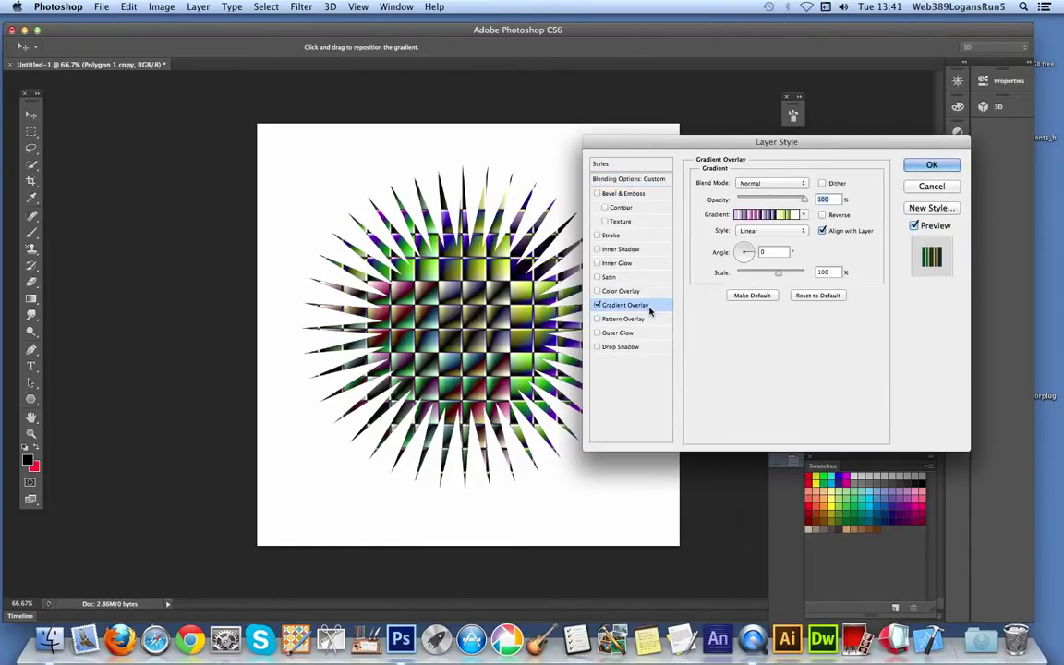
{"action": "left_click_drag", "start_coordinate": [492, 321], "coordinate": [533, 351]}
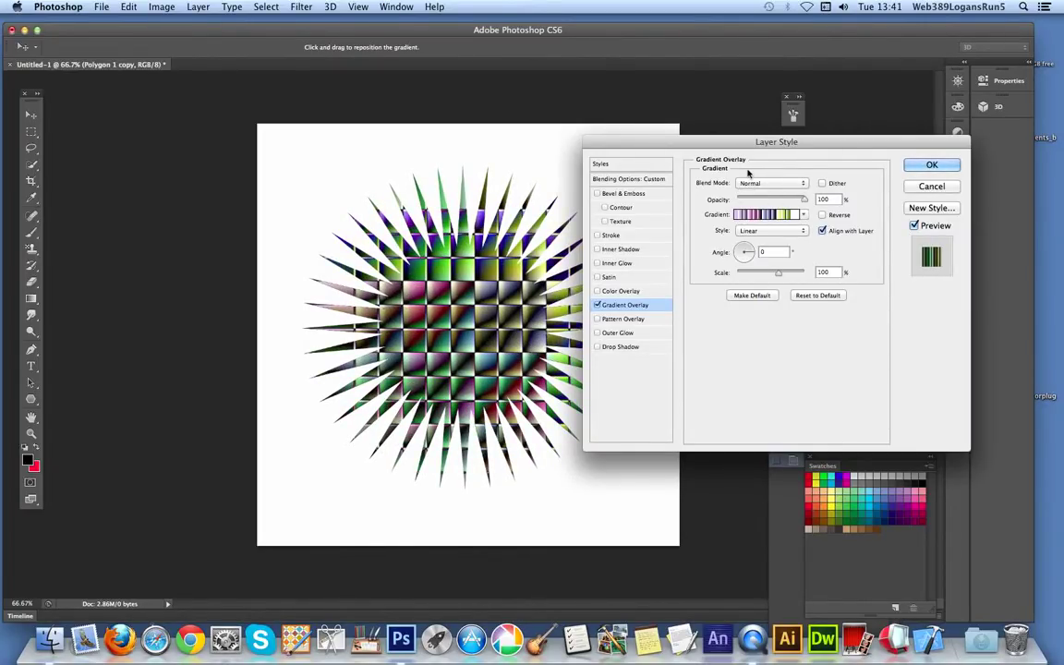
{"action": "left_click", "coordinate": [804, 215]}
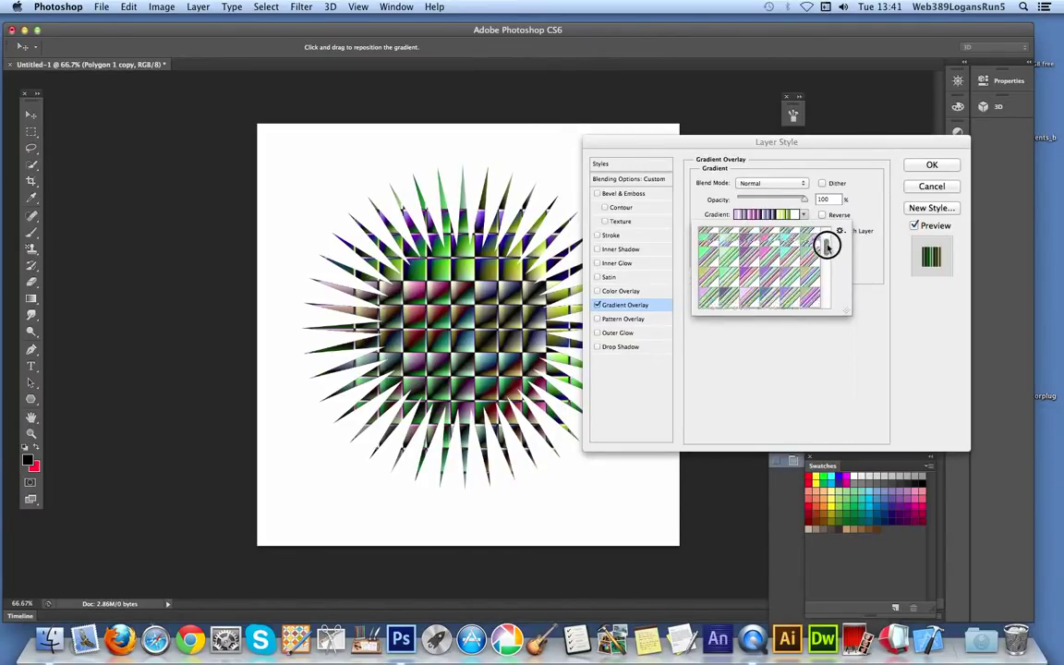
{"action": "key", "text": "Down"}
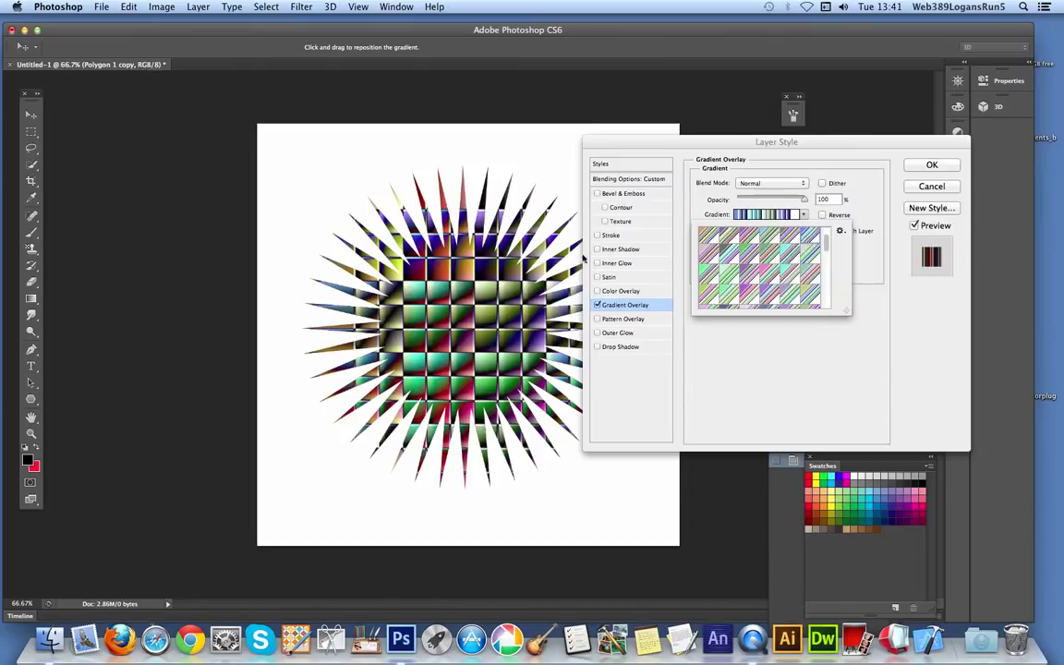
{"action": "key", "text": "Down"}
{"action": "left_click", "coordinate": [840, 231]}
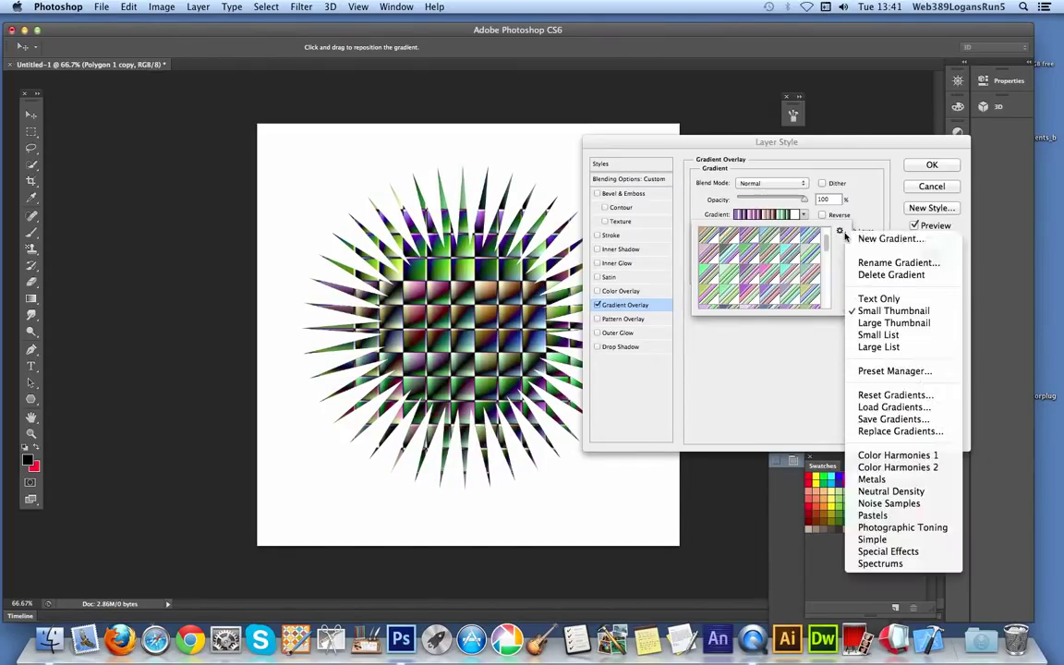
Load the GX2_RGBWRandom_01.grd gradient set into the gradient presets.
{"action": "left_click", "coordinate": [697, 389]}
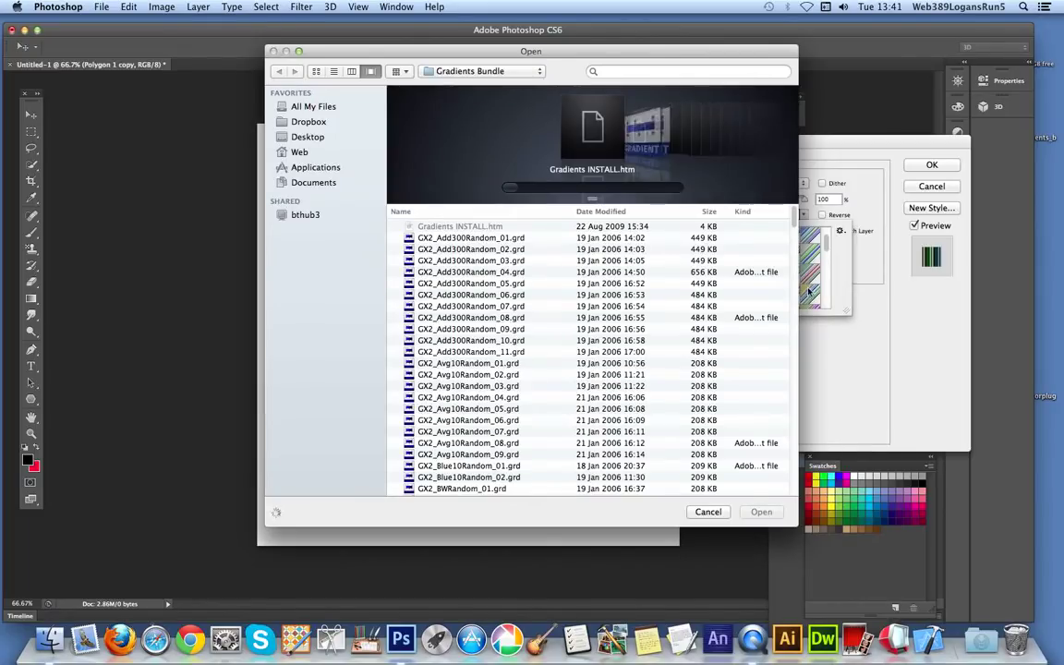
{"action": "scroll", "coordinate": [791, 388], "scroll_direction": "down", "scroll_amount": 10}
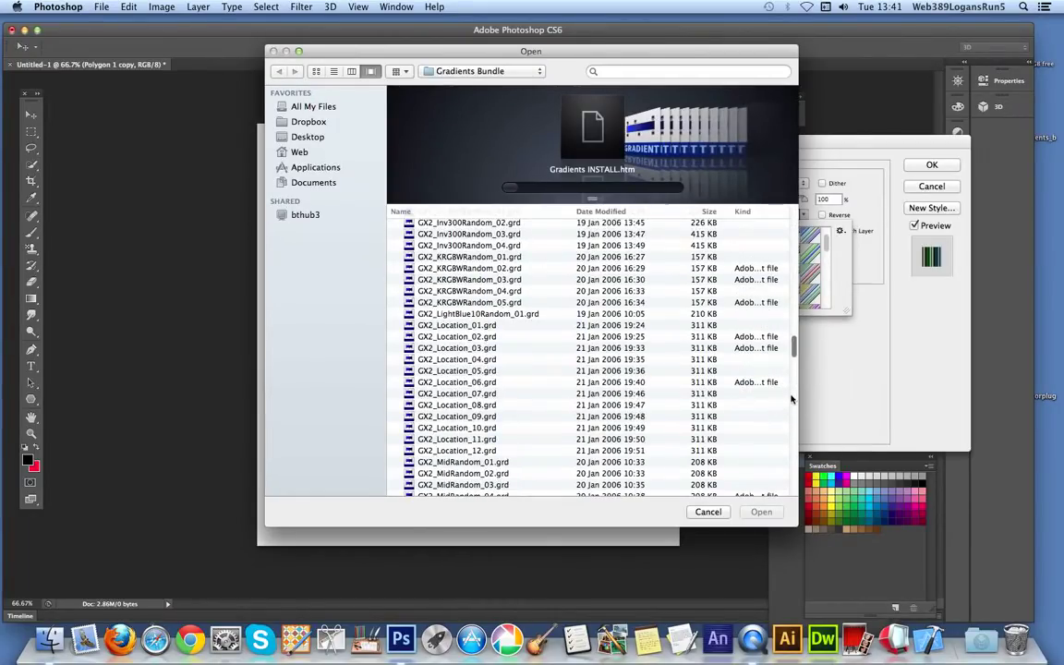
{"action": "scroll", "coordinate": [471, 374], "scroll_direction": "down", "scroll_amount": 5}
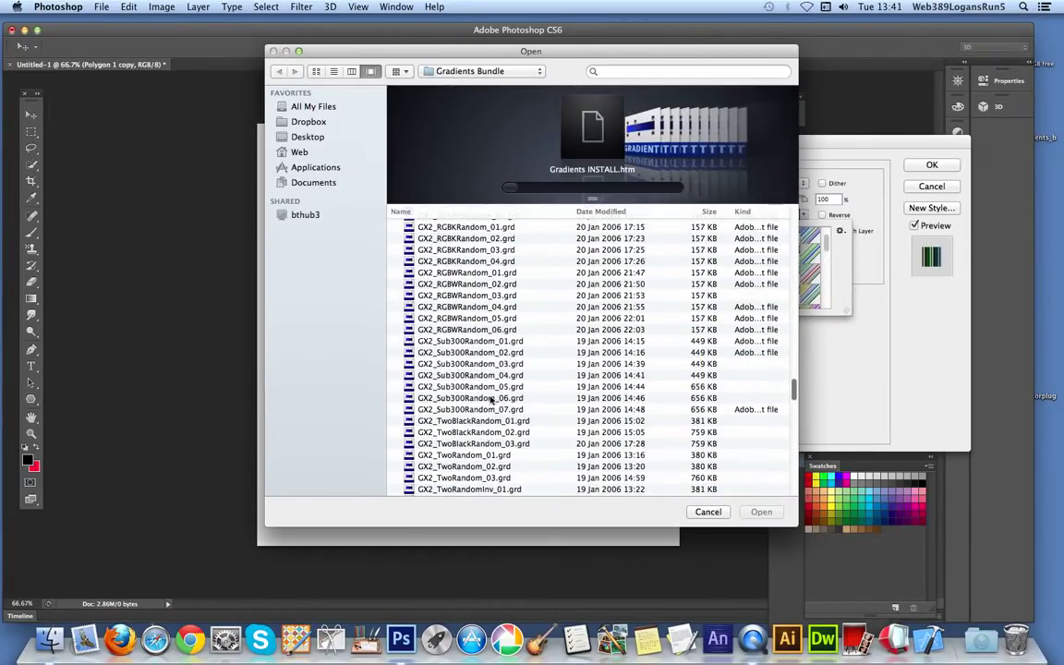
{"action": "left_click", "coordinate": [485, 273]}
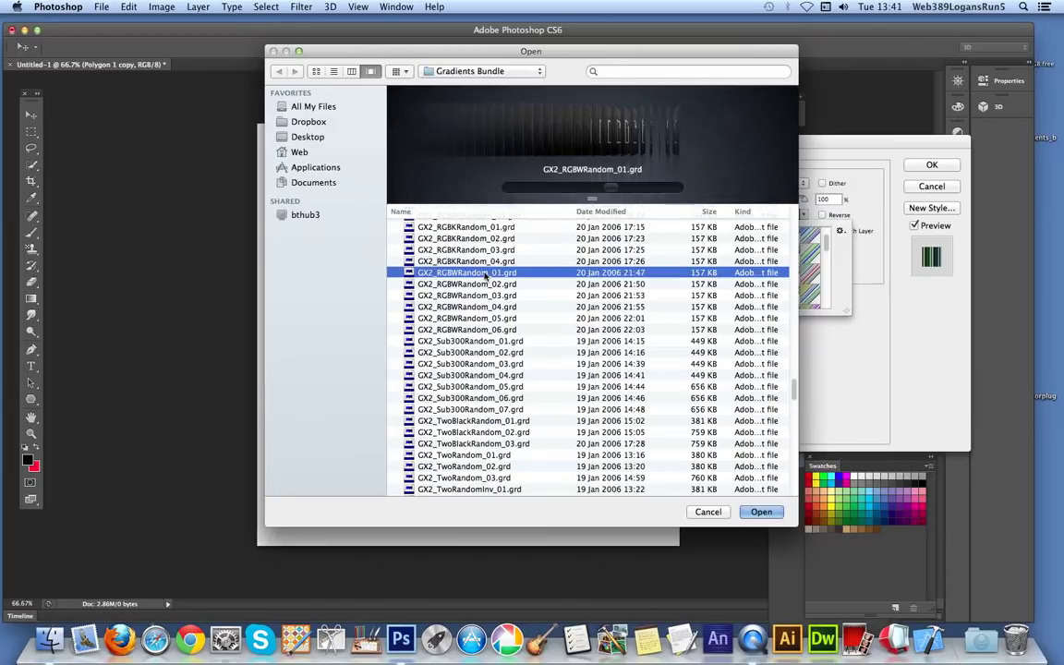
{"action": "left_click", "coordinate": [761, 511]}
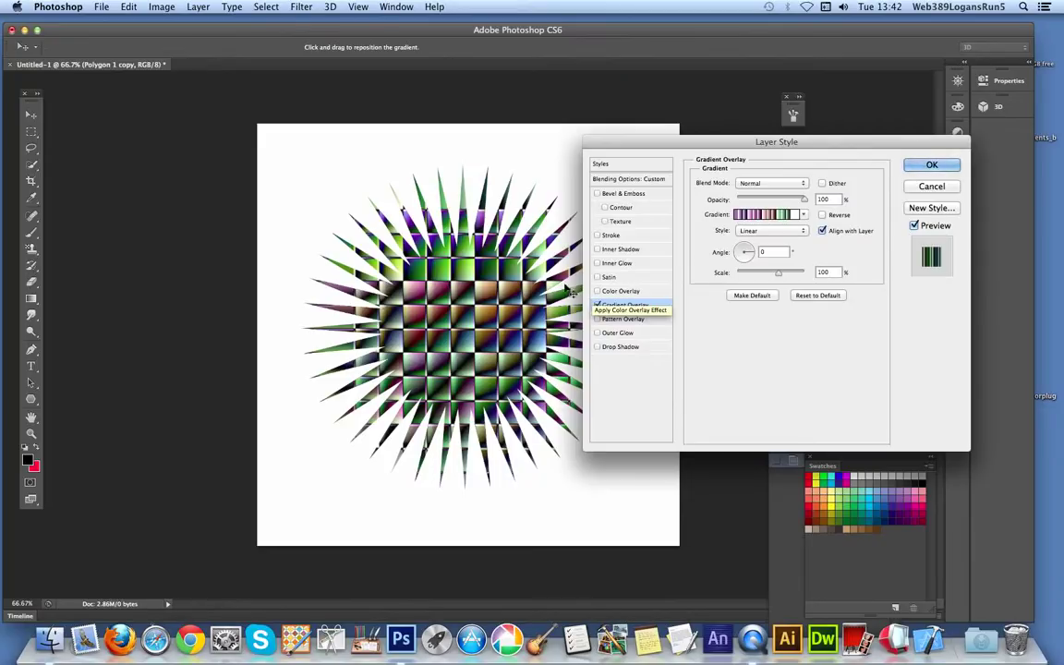
Apply a yellow, magenta and blue RGBW gradient preset to the copy star's overlay and drag its bands into place.
{"action": "left_click", "coordinate": [803, 215]}
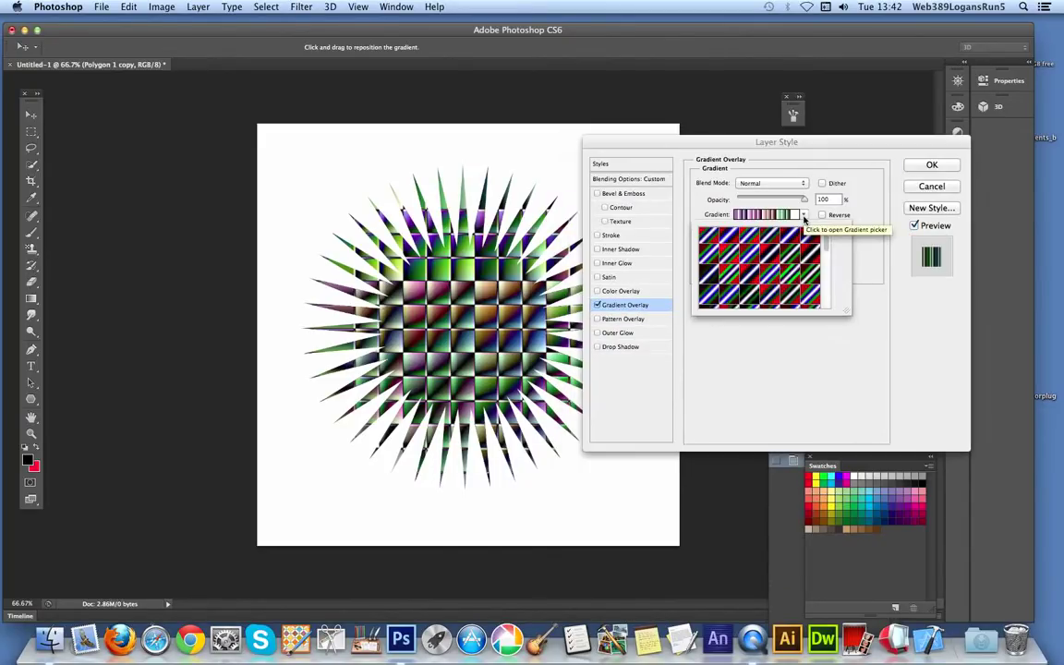
{"action": "left_click", "coordinate": [710, 246]}
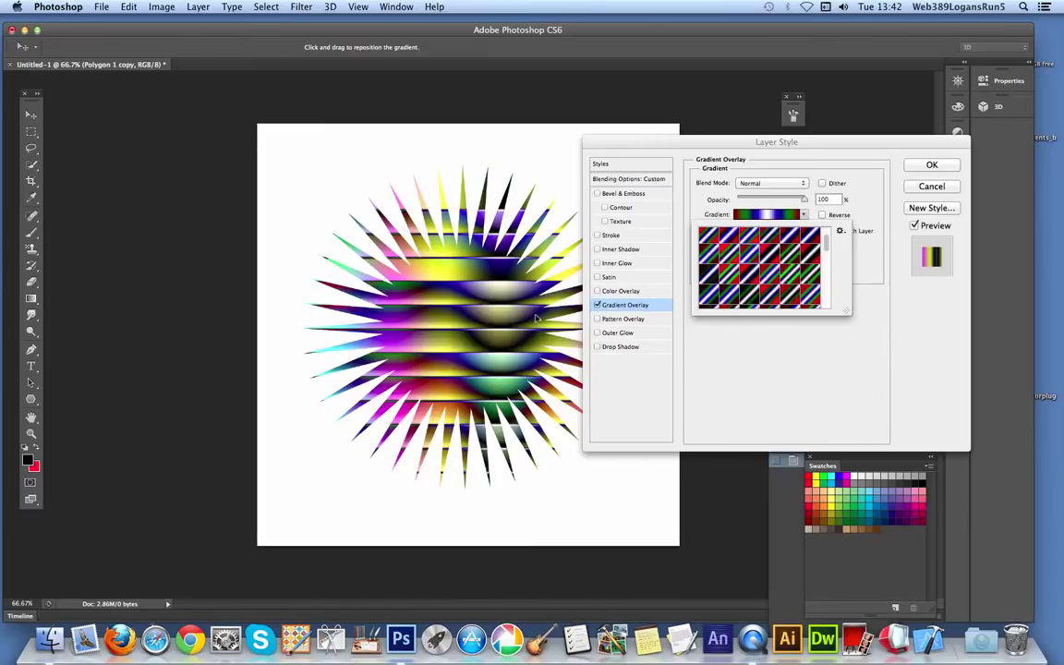
{"action": "left_click", "coordinate": [551, 292]}
{"action": "left_click_drag", "start_coordinate": [511, 304], "coordinate": [485, 265]}
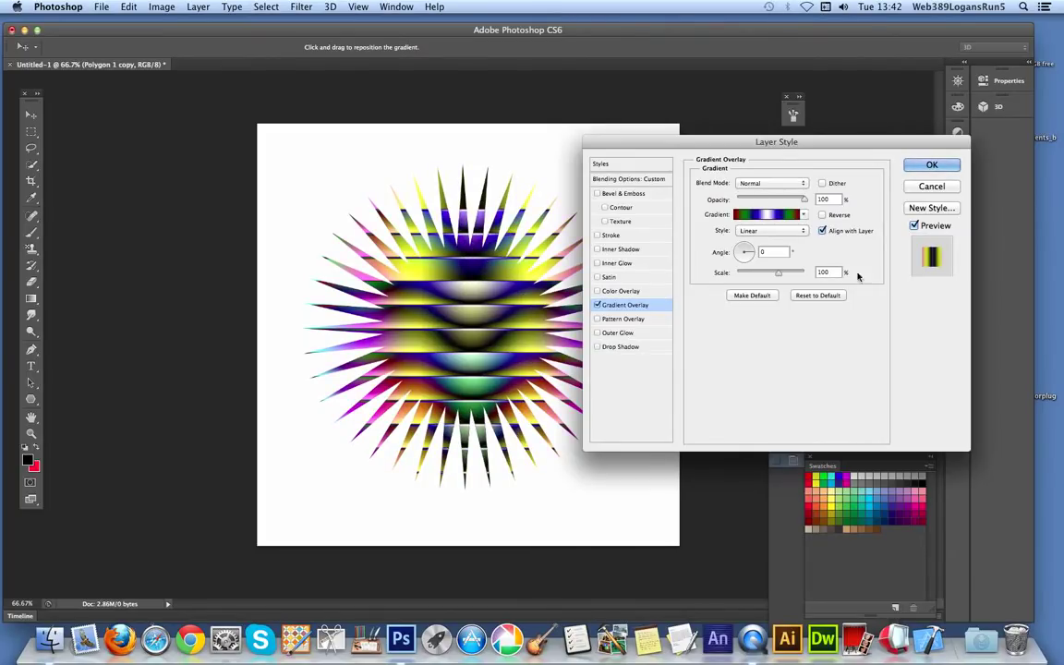
{"action": "left_click", "coordinate": [772, 230]}
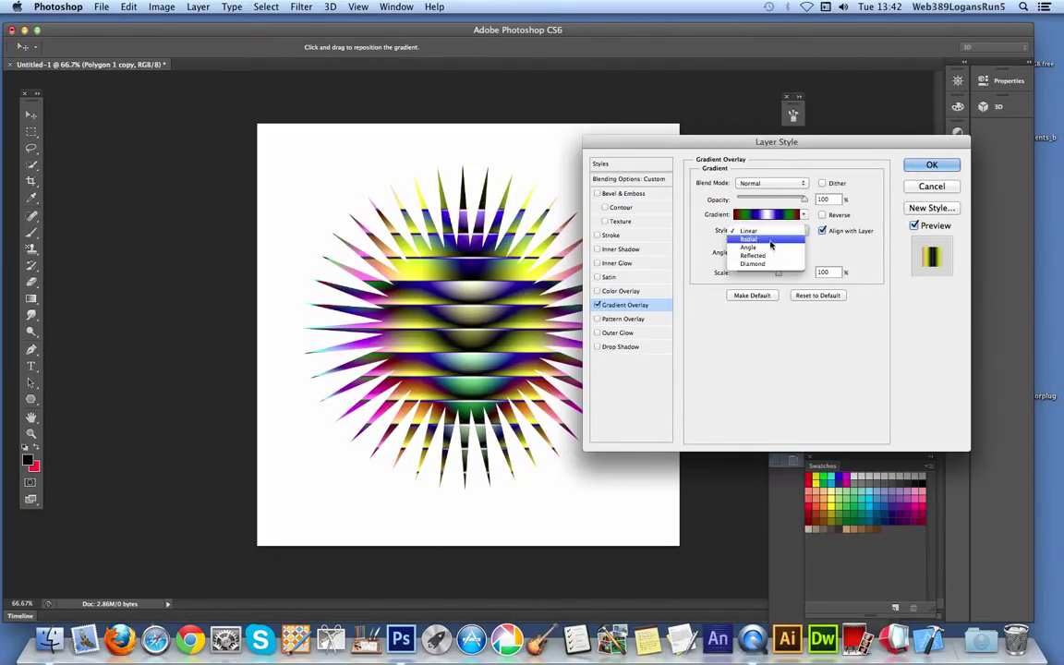
Try a Radial style and reposition it, then switch the gradient overlay to Reflected and apply it.
{"action": "left_click", "coordinate": [771, 242]}
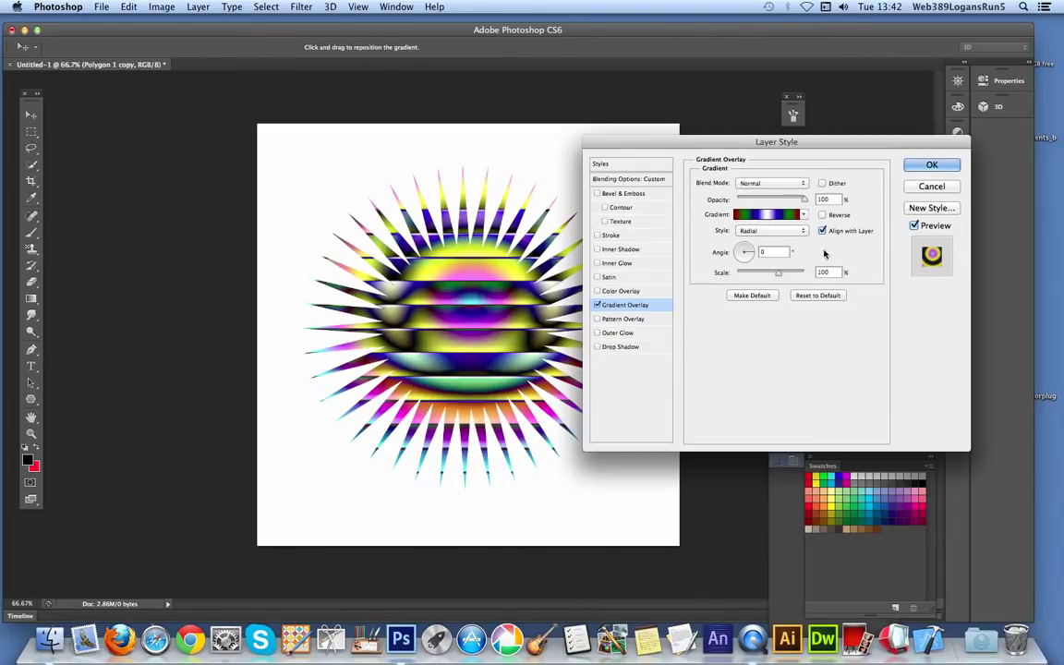
{"action": "left_click_drag", "start_coordinate": [412, 315], "coordinate": [457, 316]}
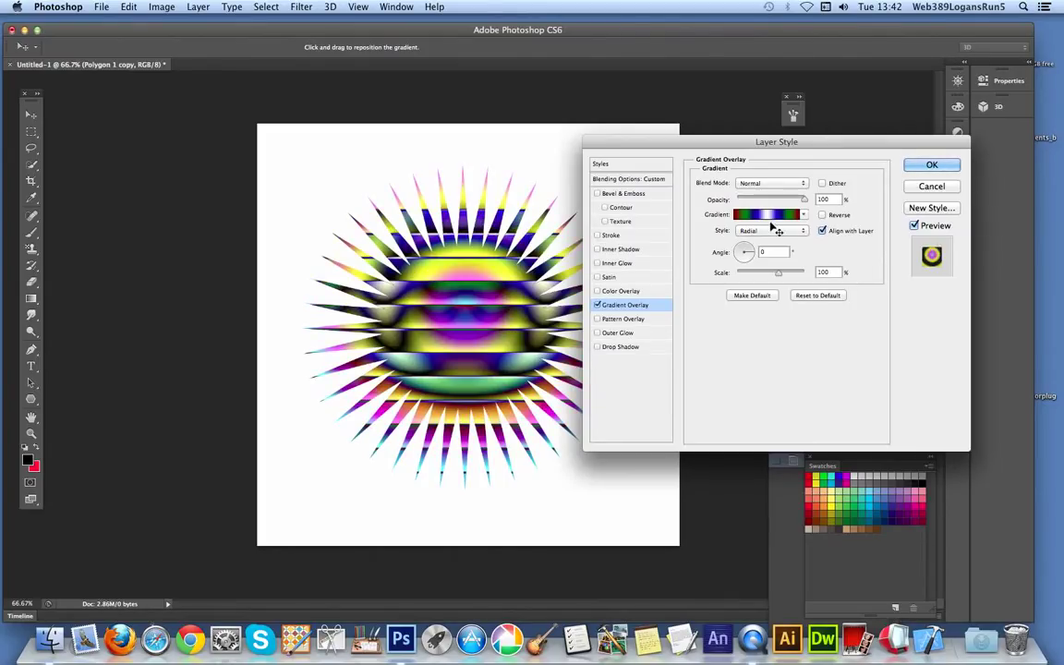
{"action": "left_click", "coordinate": [800, 231]}
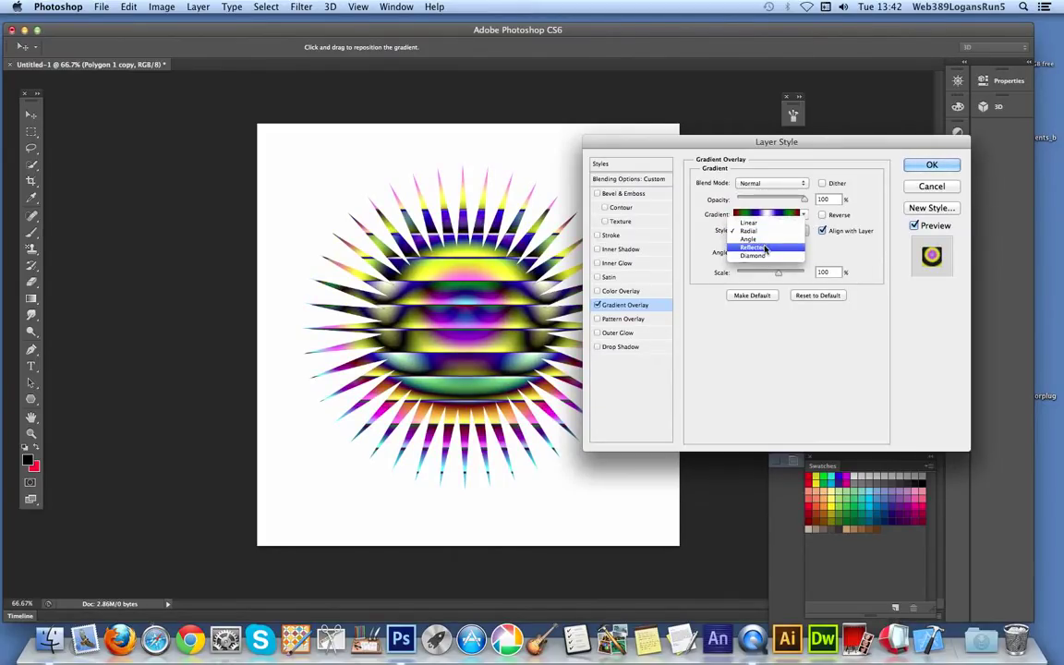
{"action": "left_click", "coordinate": [764, 250]}
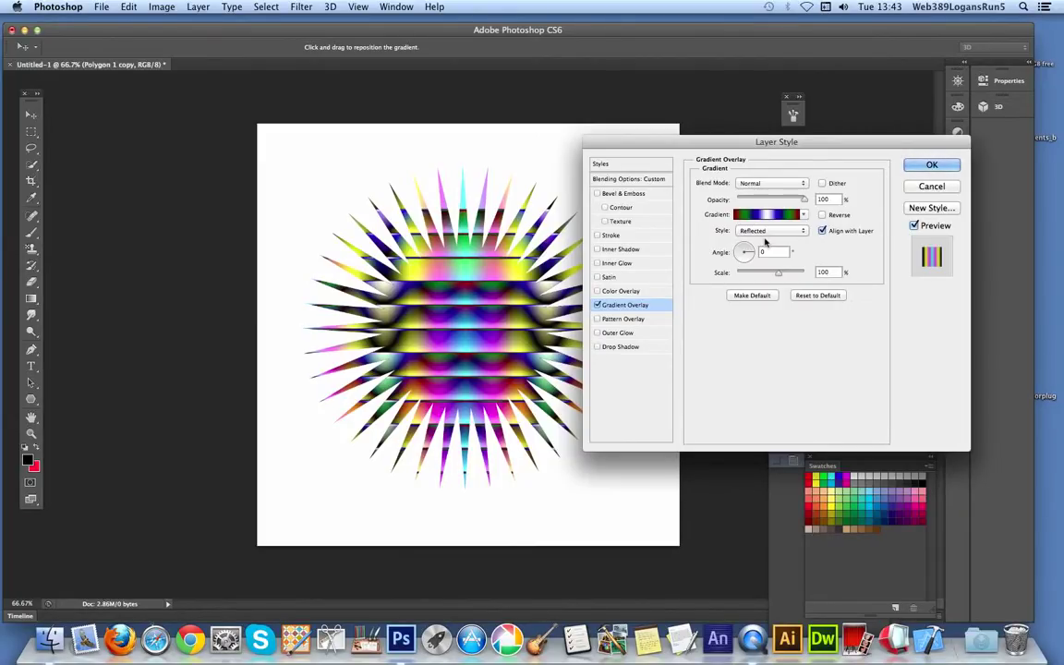
{"action": "left_click", "coordinate": [932, 165]}
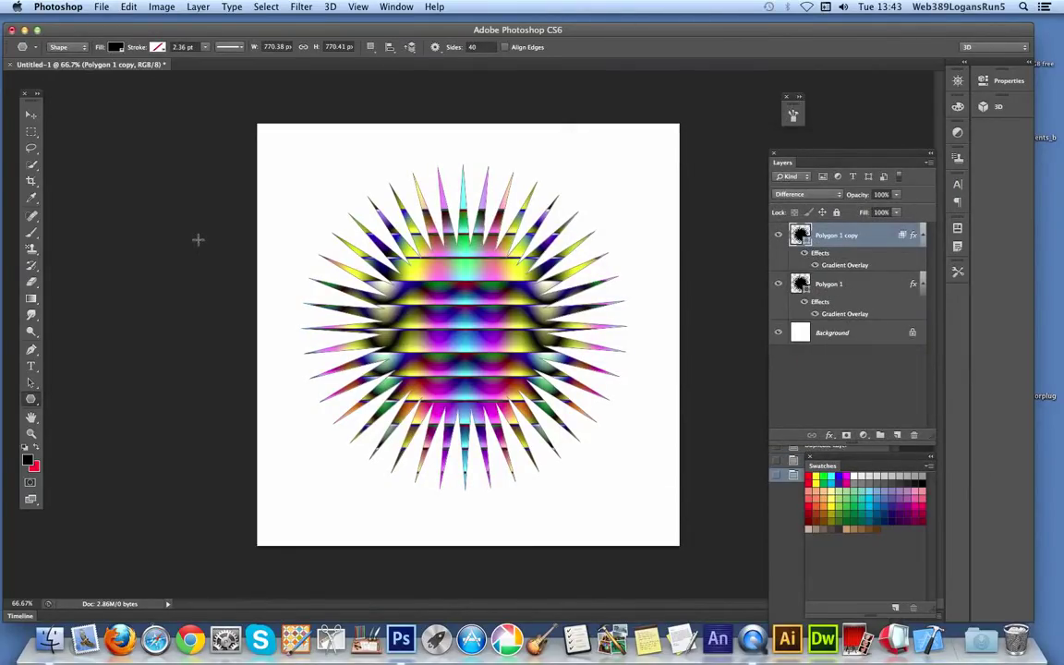